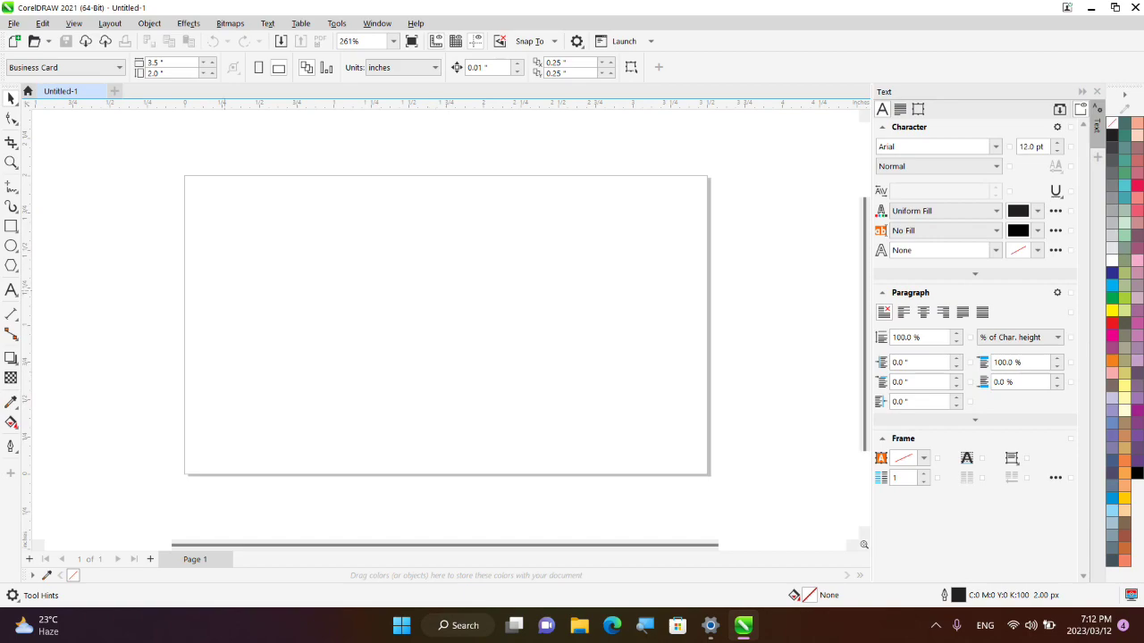
Set the page size to the Business Card preset, 3.5 by 2.0 inches.
click(119, 67)
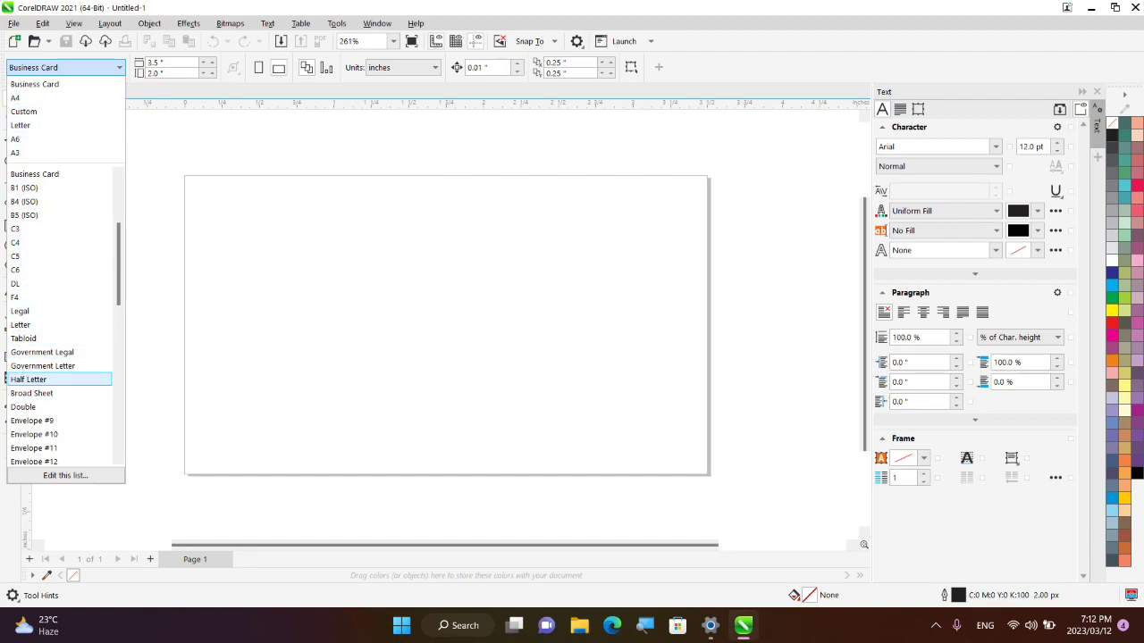
click(59, 84)
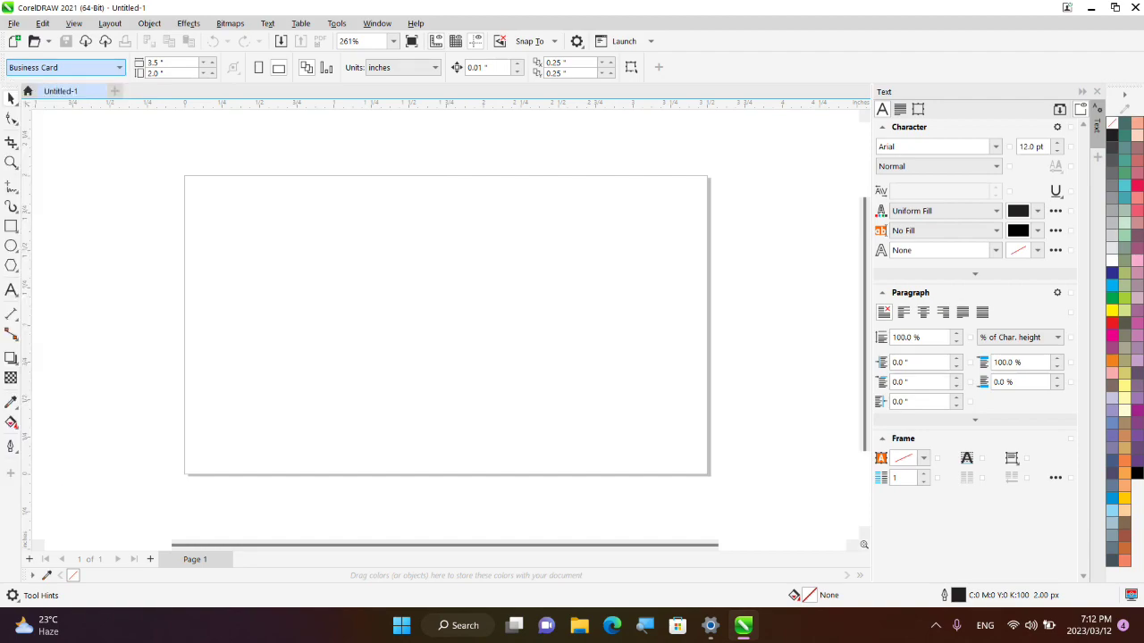
key(Return)
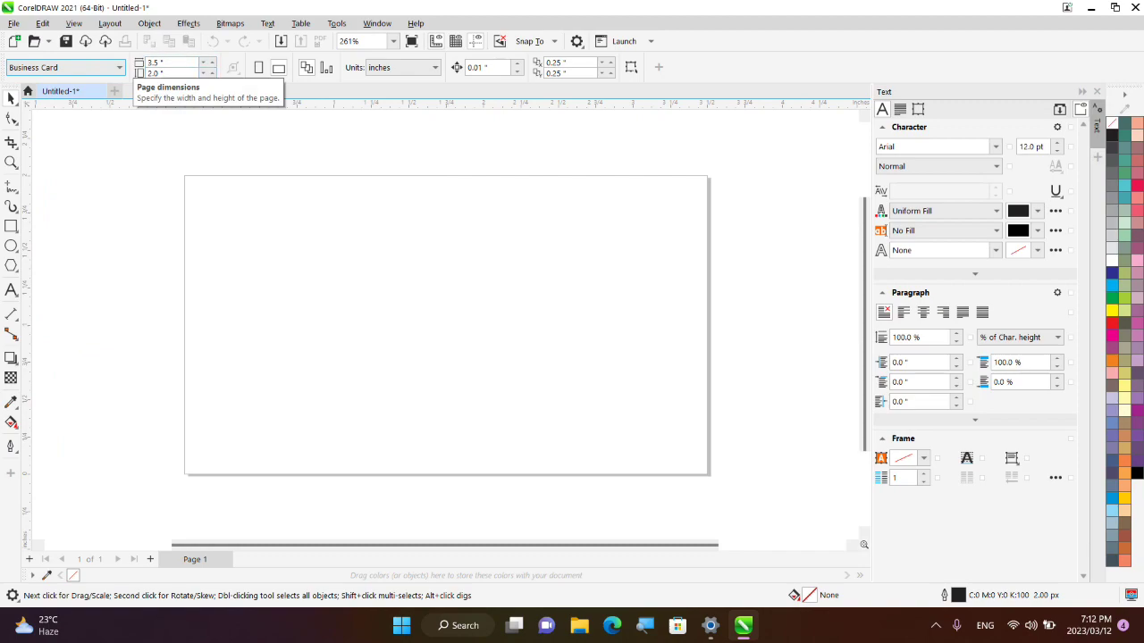
double_click(164, 63)
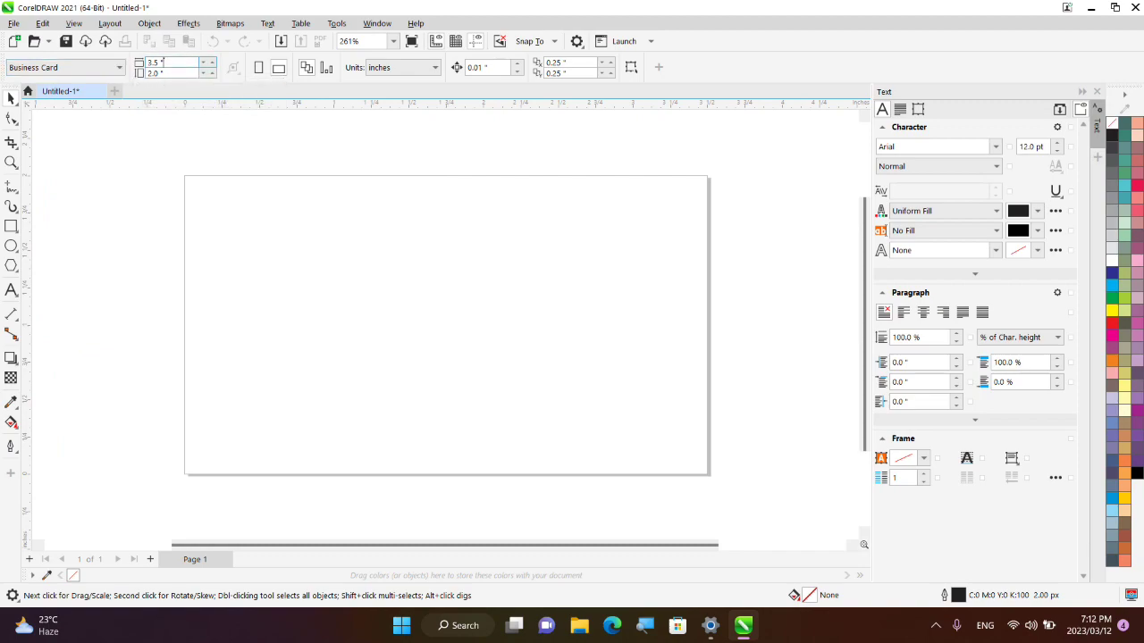
double_click(164, 74)
scroll(446, 324, left, 3)
scroll(446, 325, right, 2)
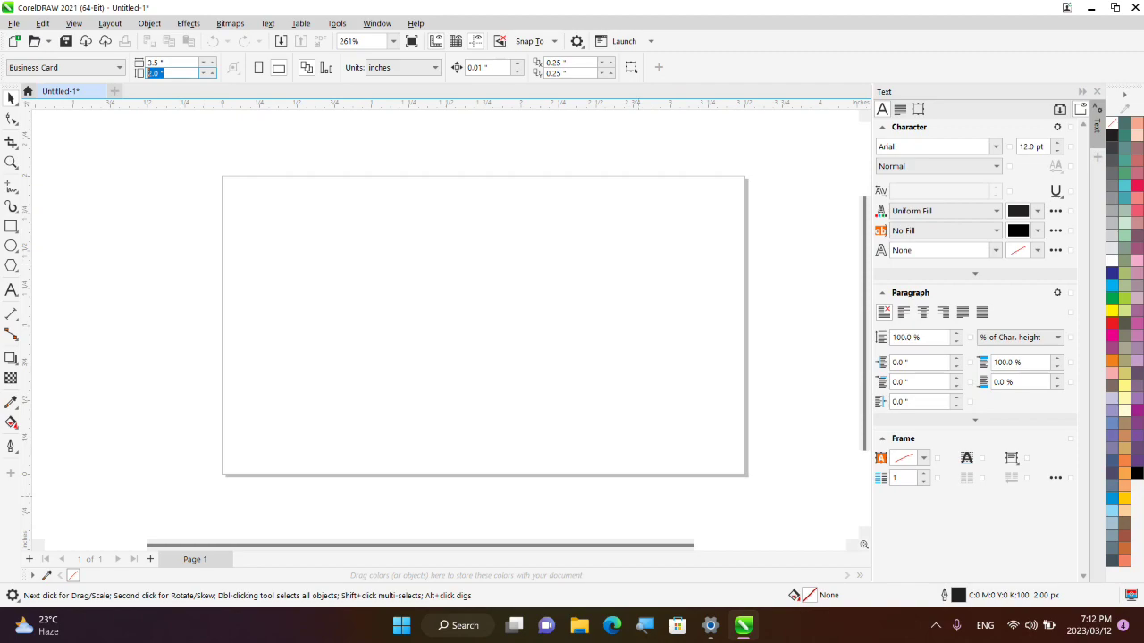
Draw a rectangle of about 3.51 by 1.98 inches over the page and centre it on the page.
key(F6)
drag(223, 177, 747, 474)
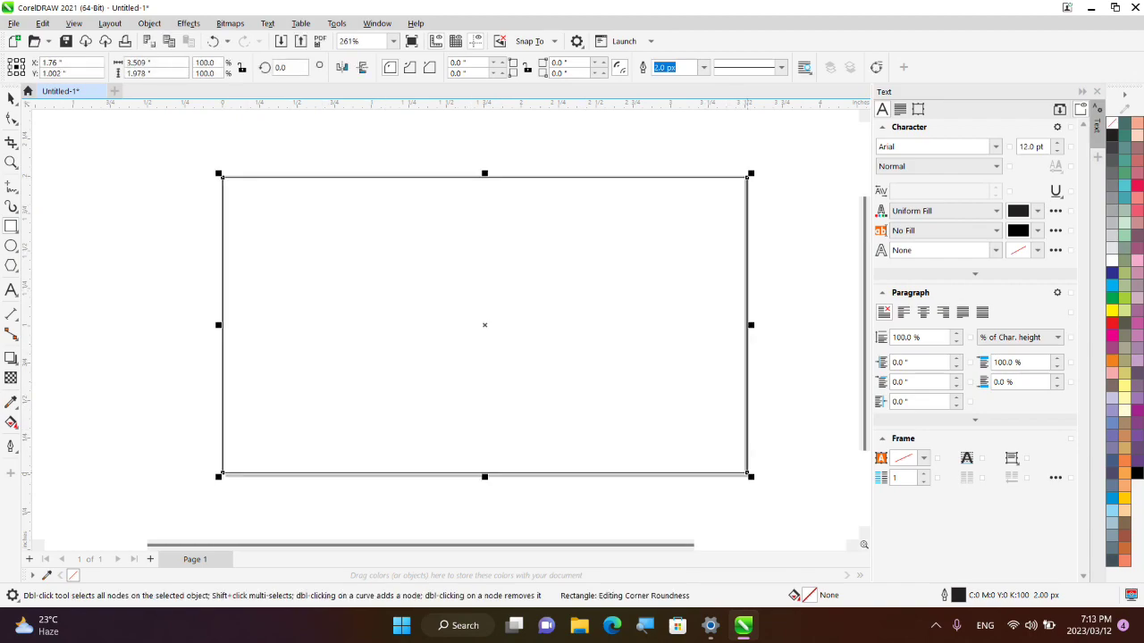
key(p)
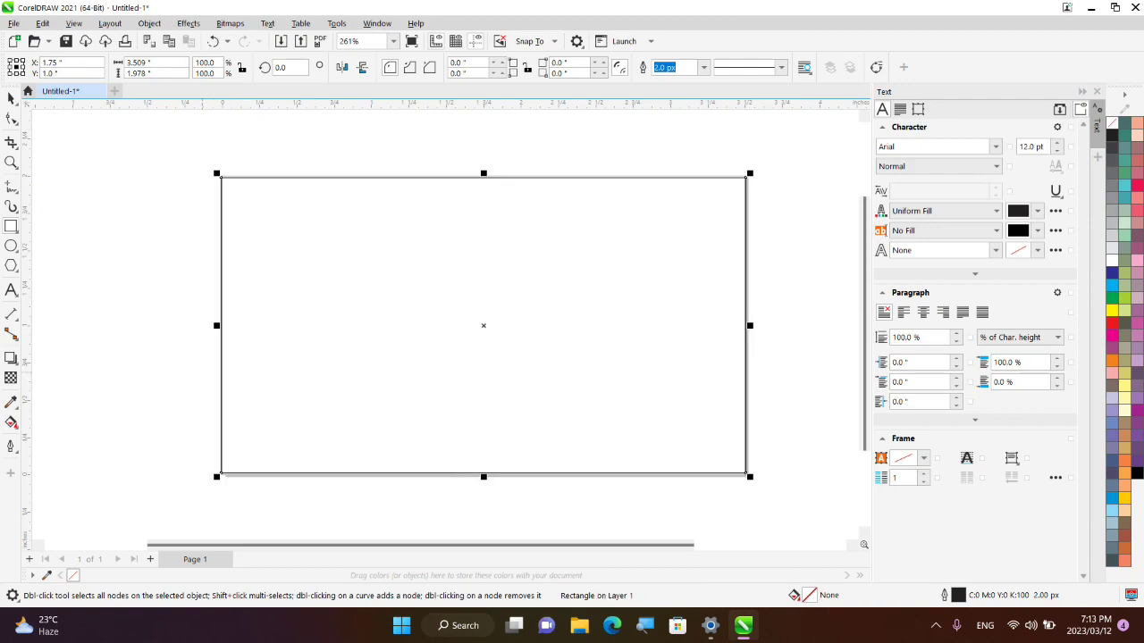
key(space)
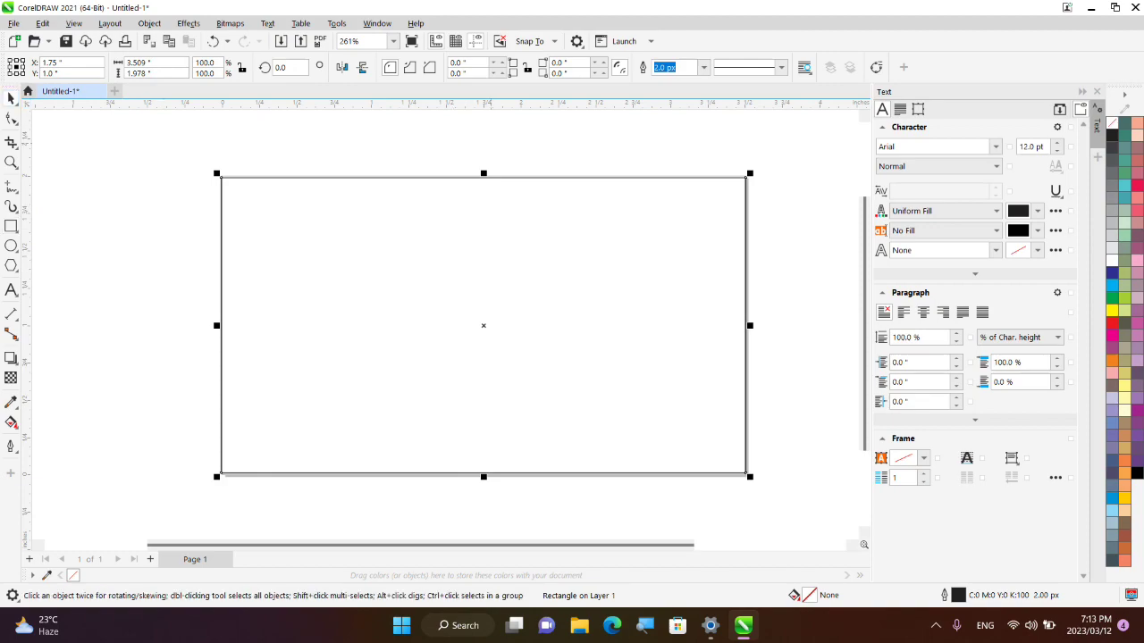
Stretch the rectangle's upper and lower edges to meet the page edges, making it 2.0 inches high.
scroll(484, 176, up, 10)
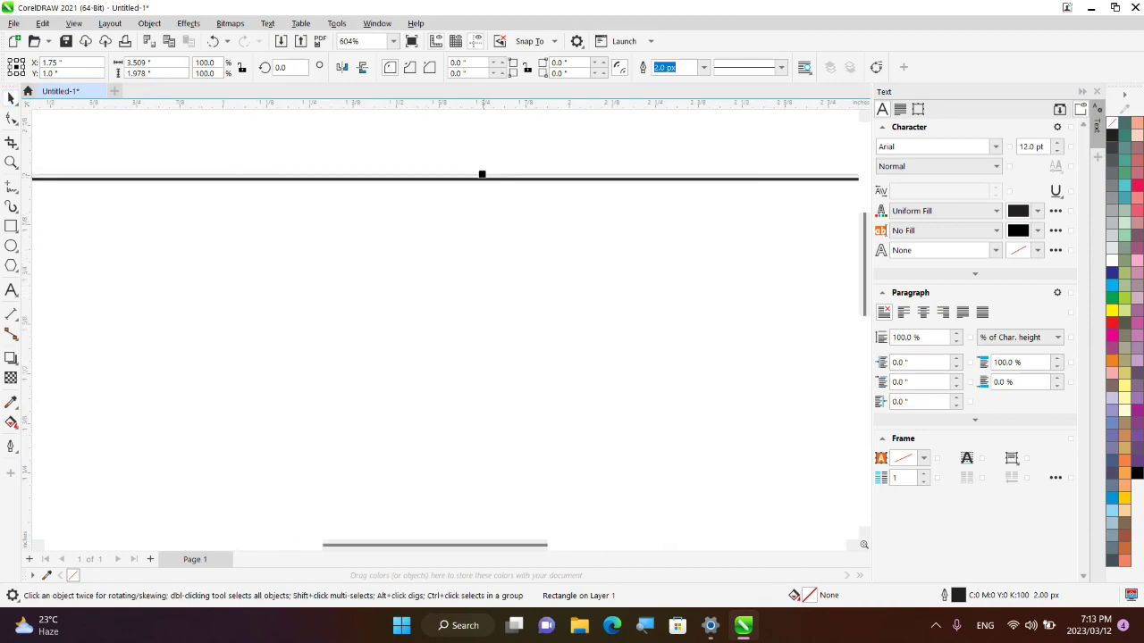
drag(476, 180, 476, 171)
scroll(484, 228, down, 4)
scroll(480, 223, down, 7)
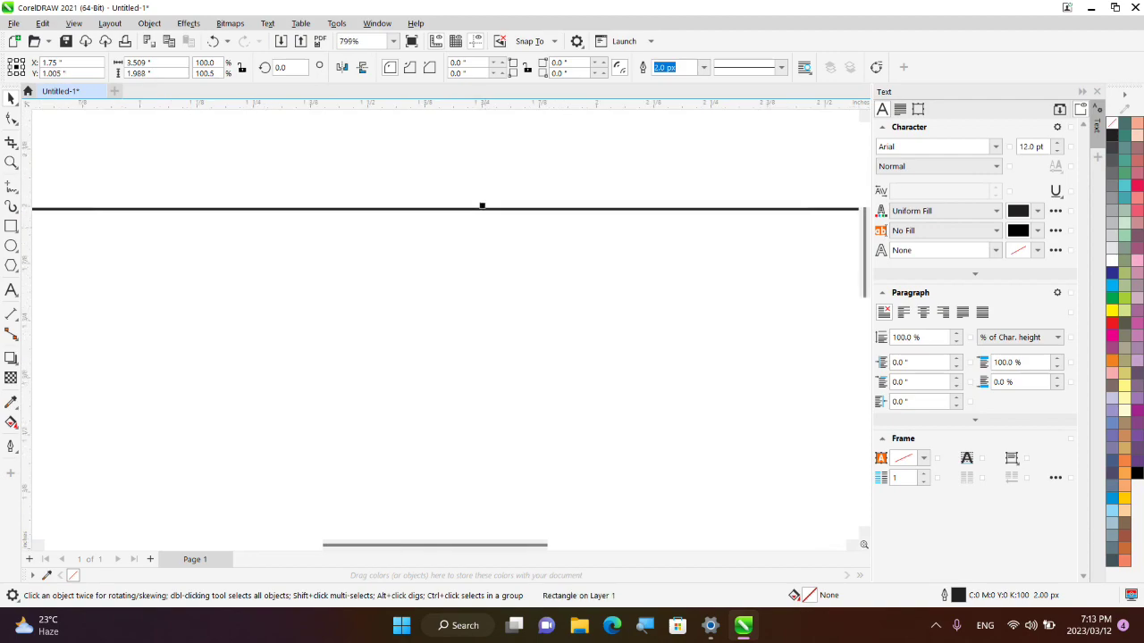
scroll(483, 284, down, 1)
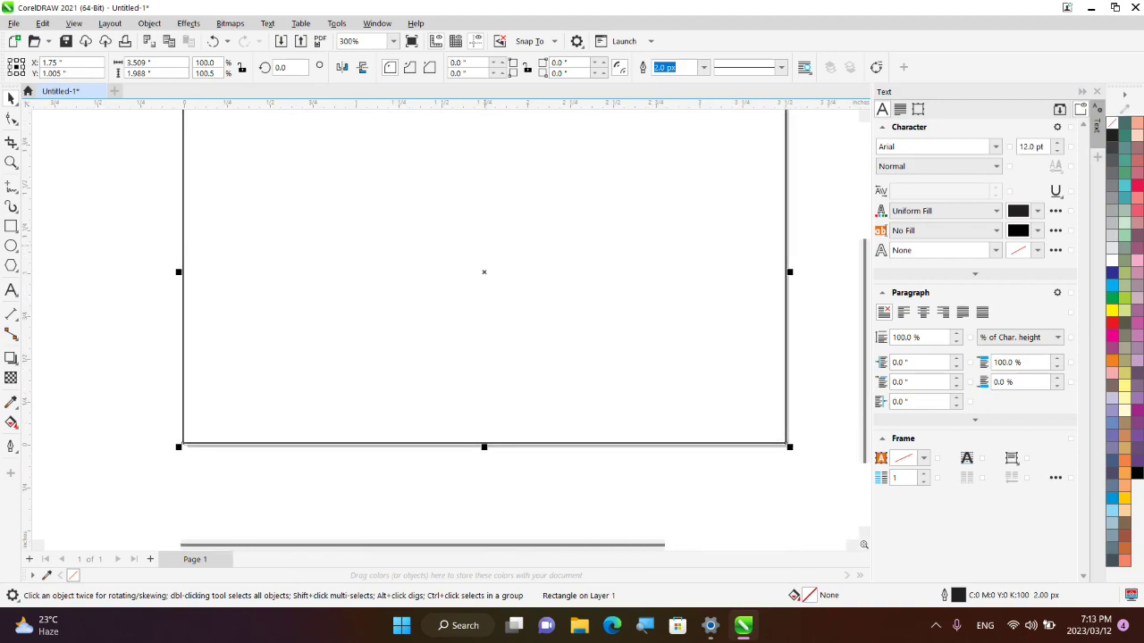
scroll(479, 453, up, 6)
scroll(479, 453, right, 1)
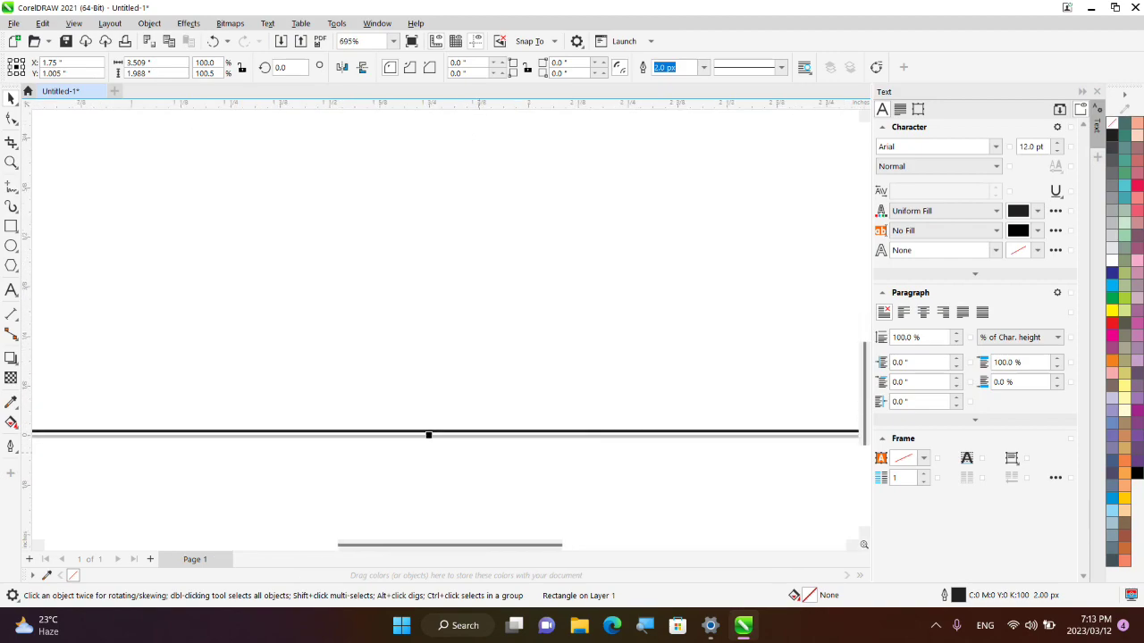
scroll(479, 453, up, 4)
scroll(390, 418, up, 1)
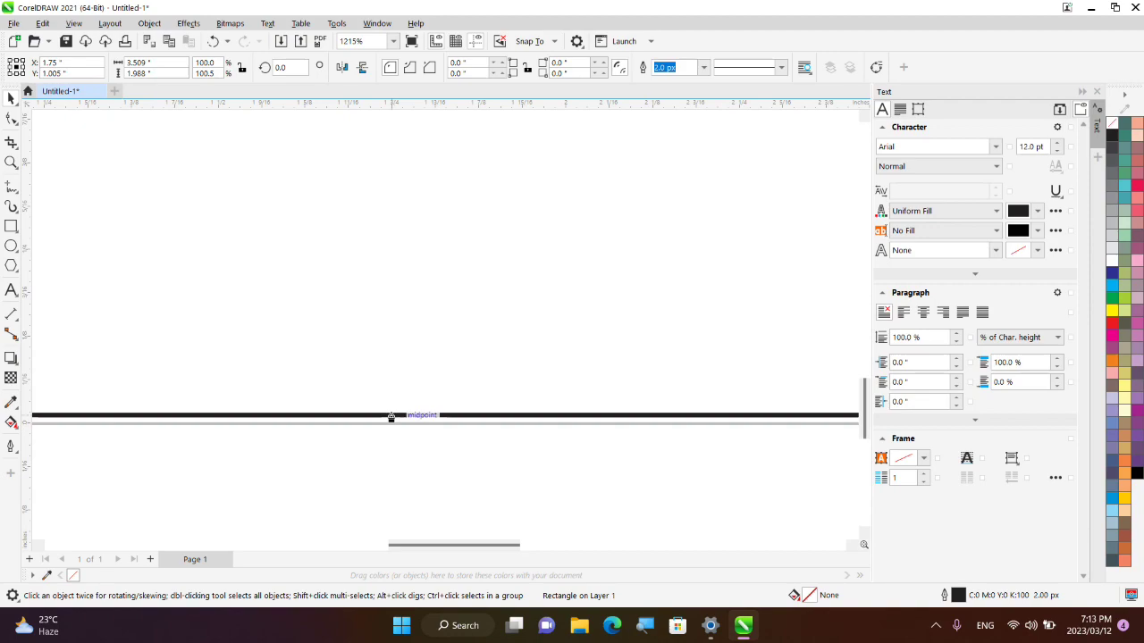
drag(390, 417, 390, 424)
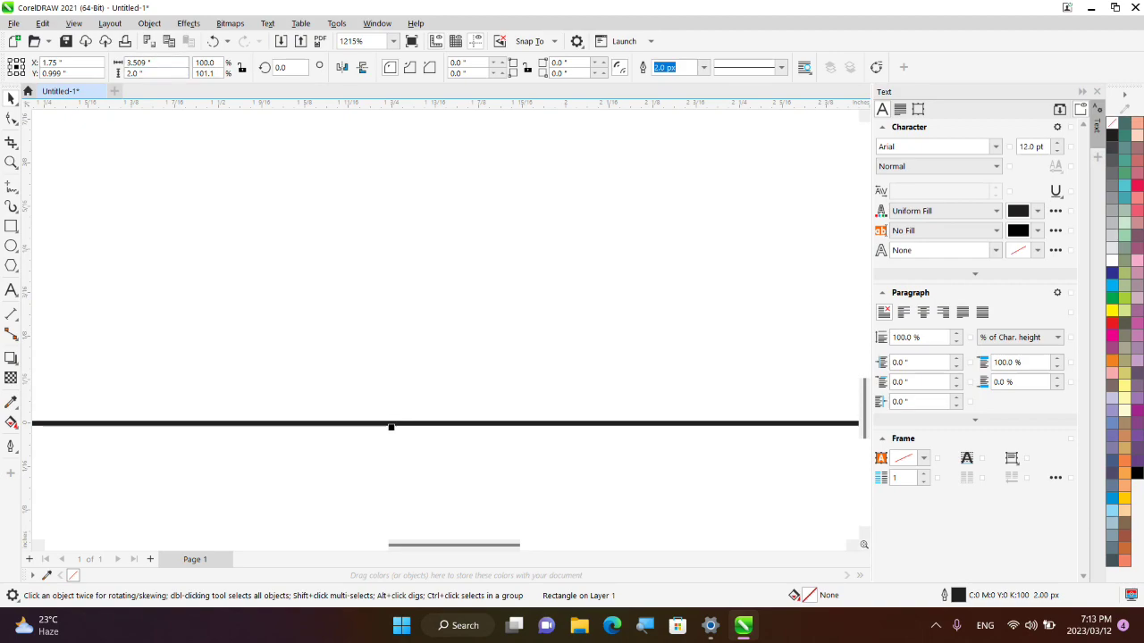
scroll(402, 371, down, 3)
scroll(403, 371, left, 2)
scroll(402, 371, up, 3)
scroll(402, 371, down, 1)
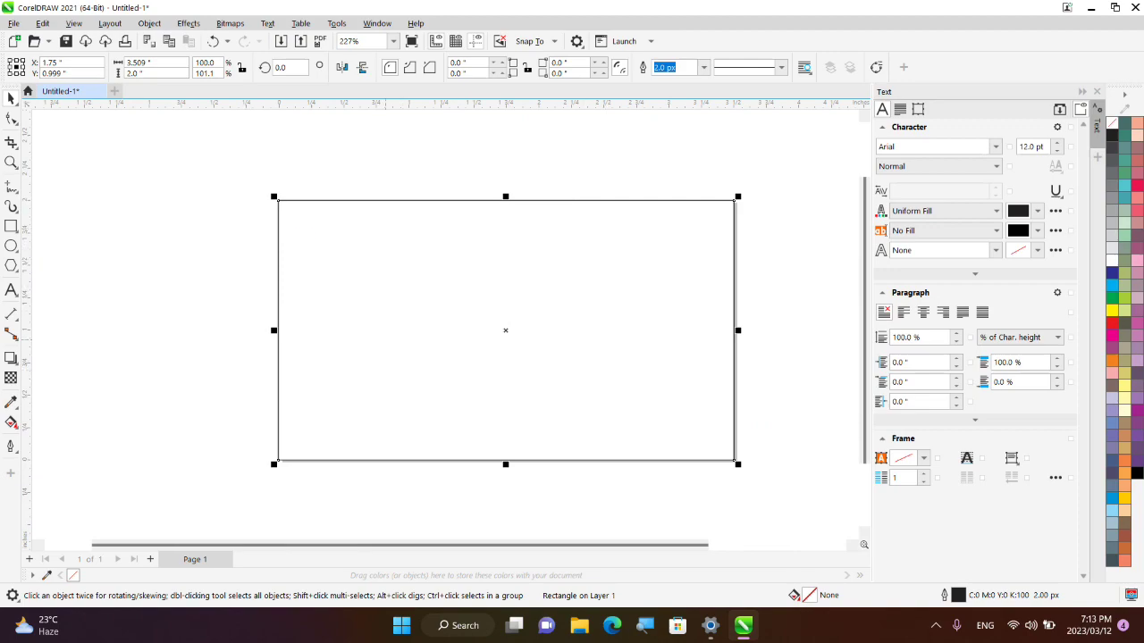
key(Escape)
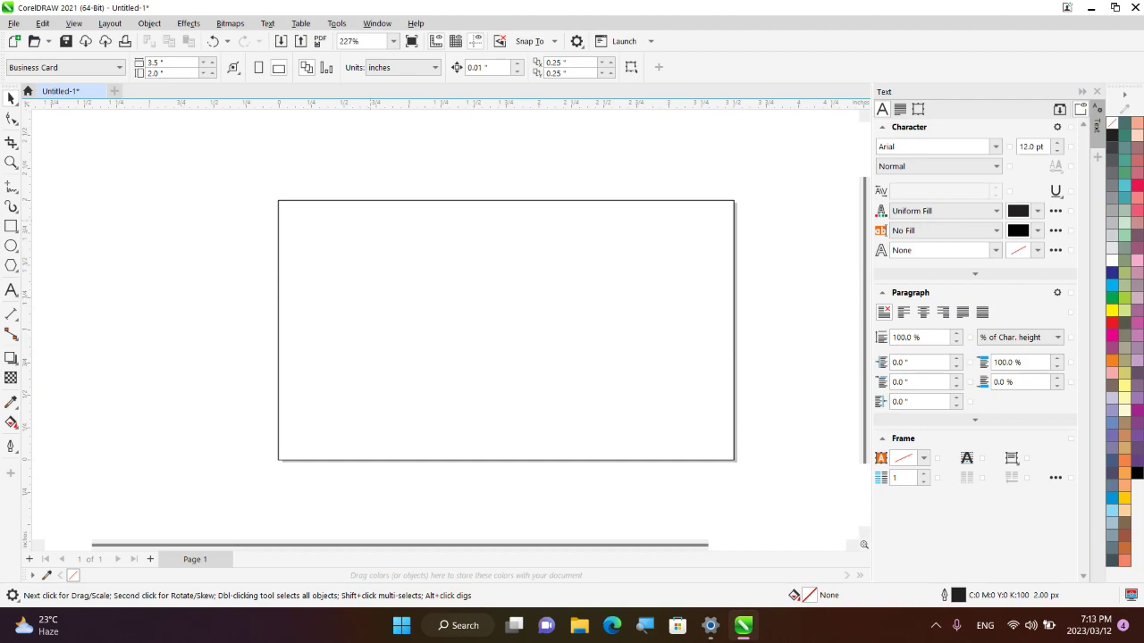
Convert the rectangle to curves and delete its upper-left corner node to leave a triangle.
click(365, 200)
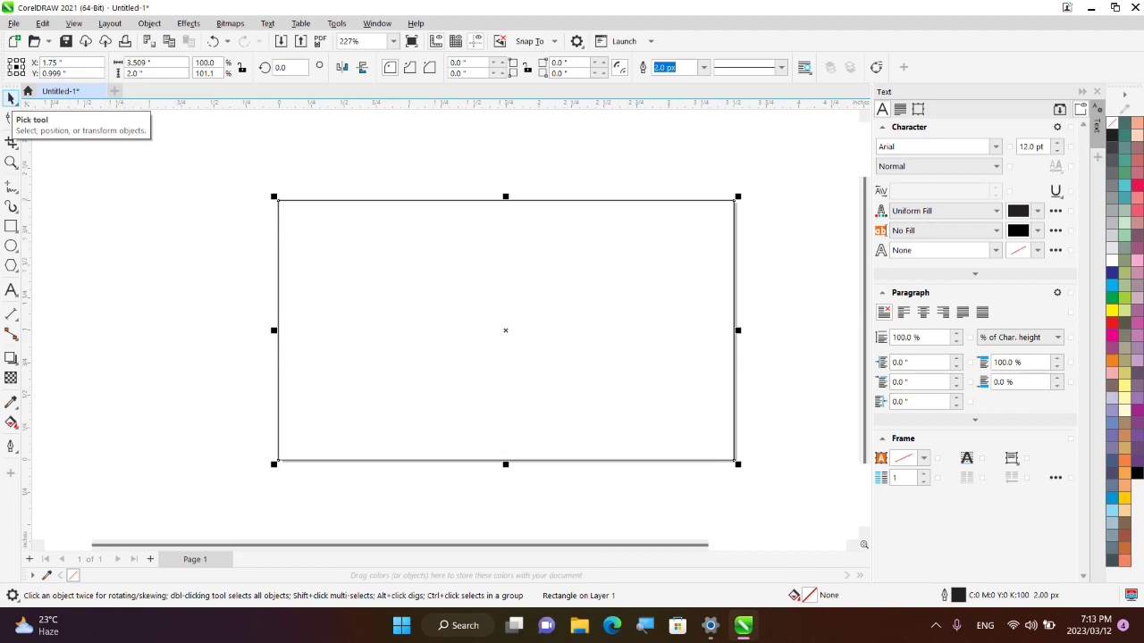
click(12, 118)
click(11, 118)
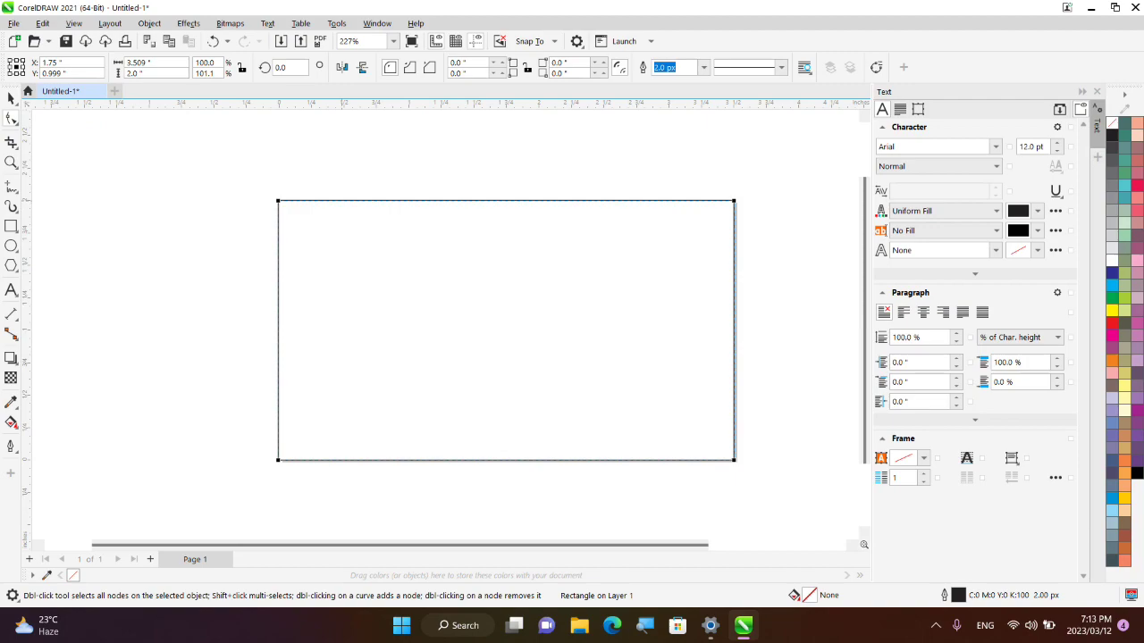
right_click(342, 202)
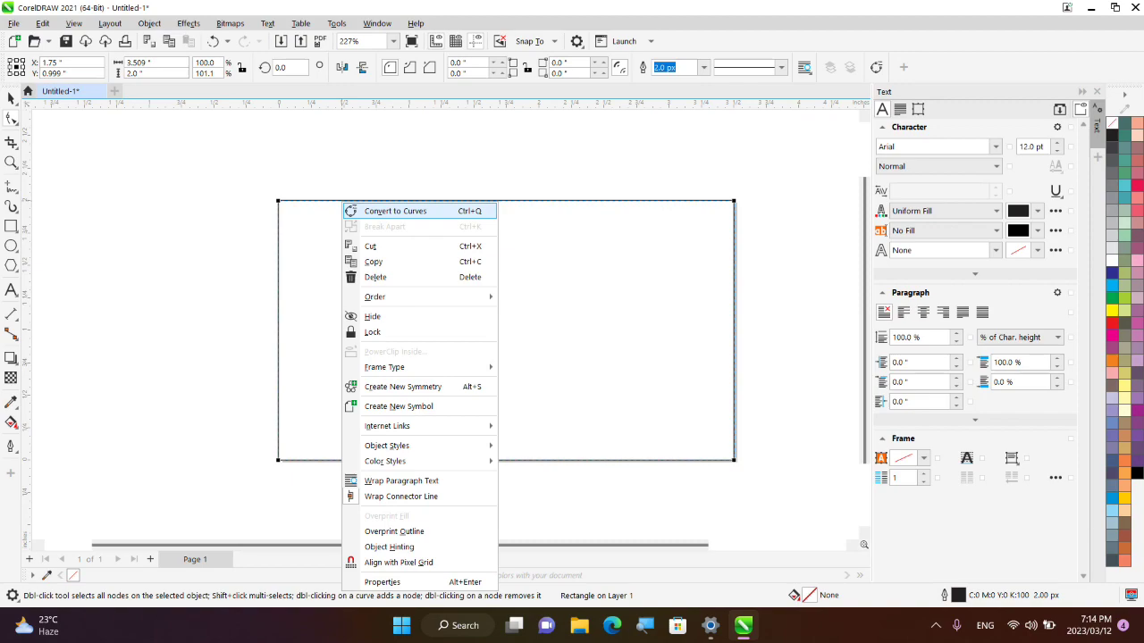
click(395, 211)
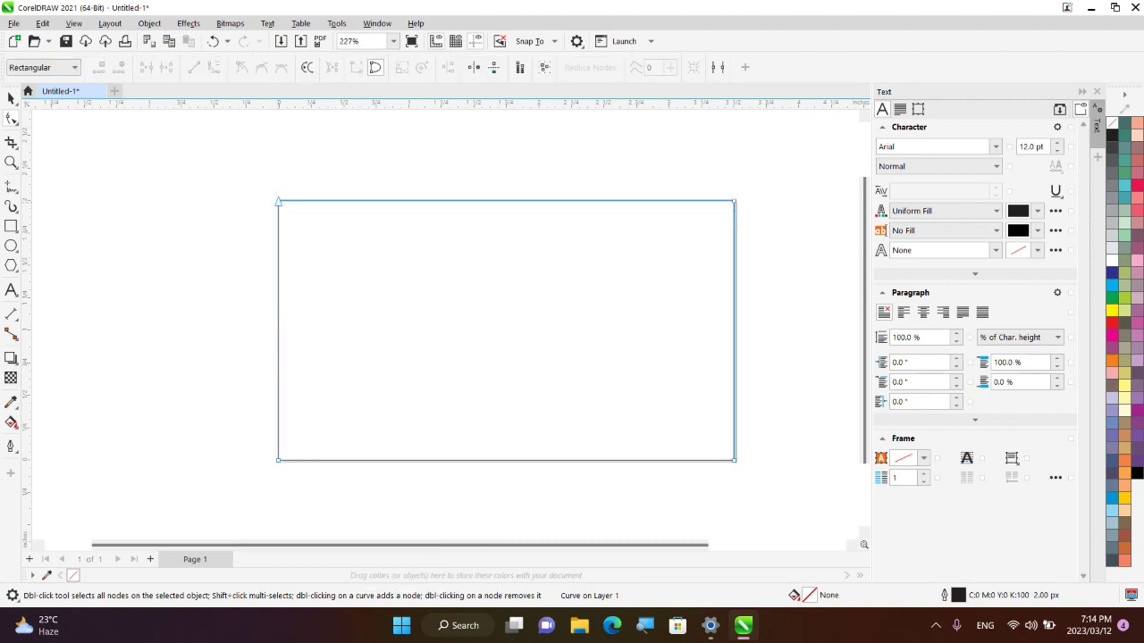
drag(278, 202, 640, 397)
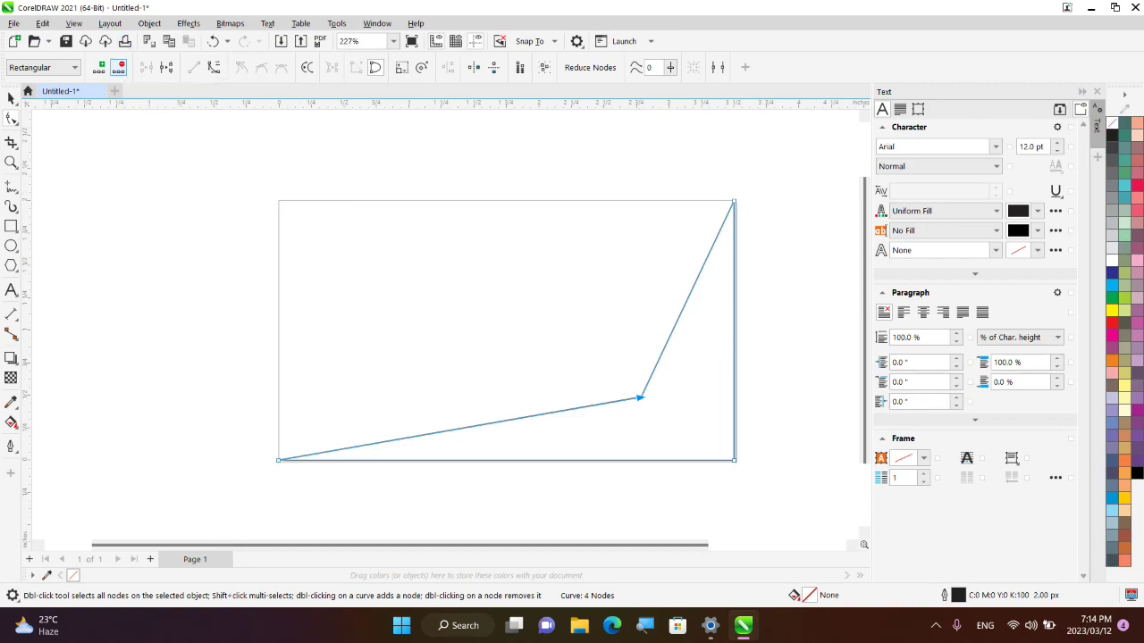
click(119, 68)
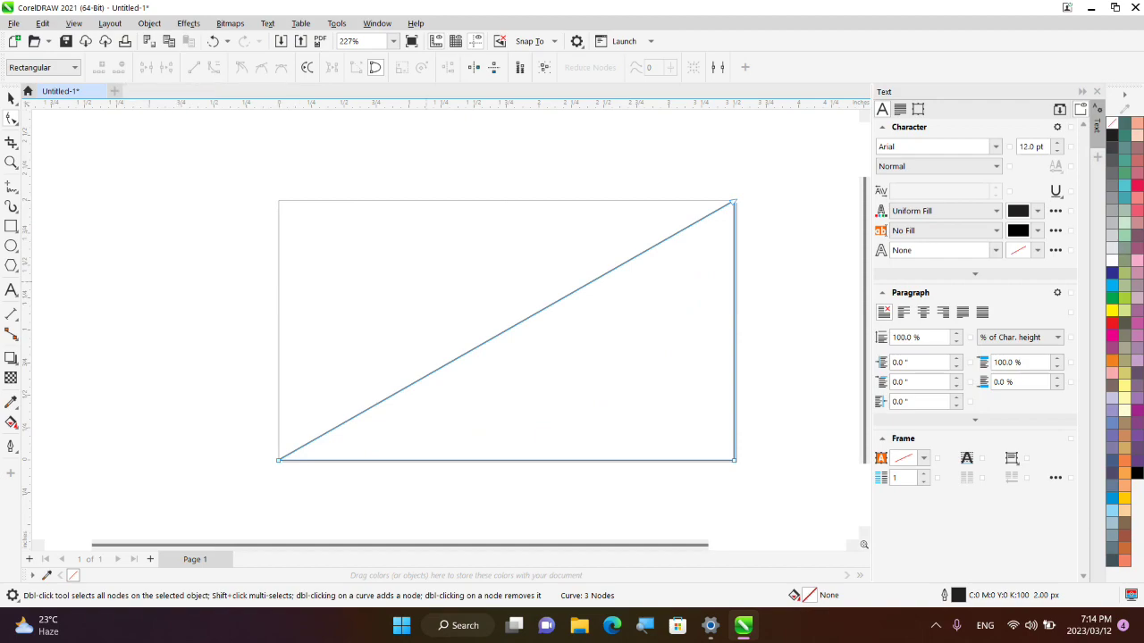
Convert the triangle's diagonal side to a curve and bend it into an S shape, high near the lower-left corner and sagging toward the right.
click(517, 324)
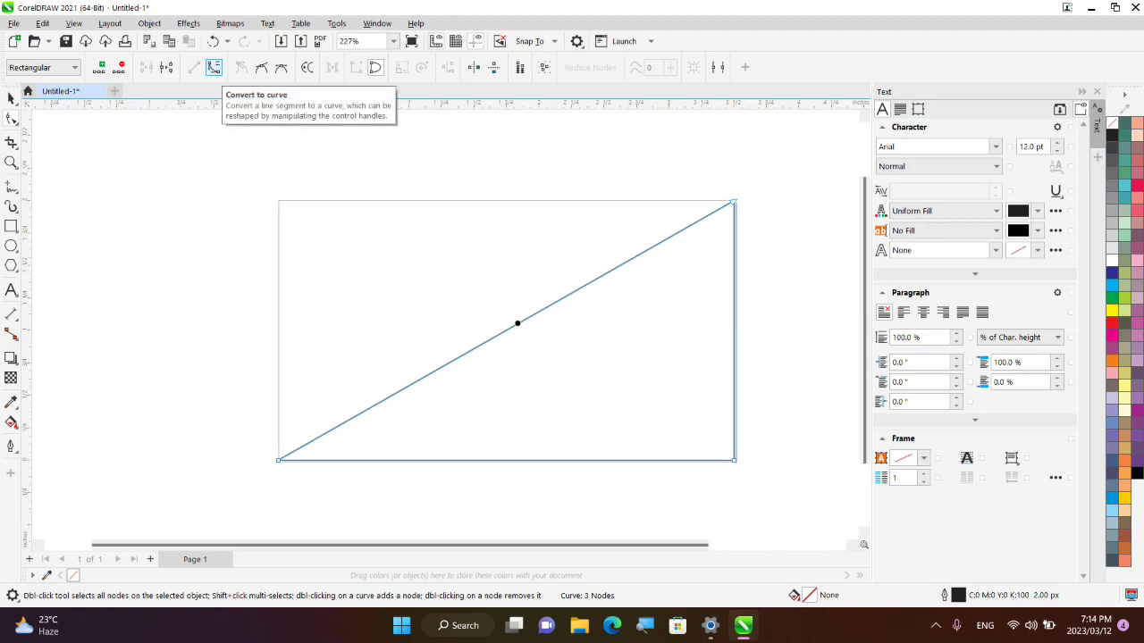
click(214, 68)
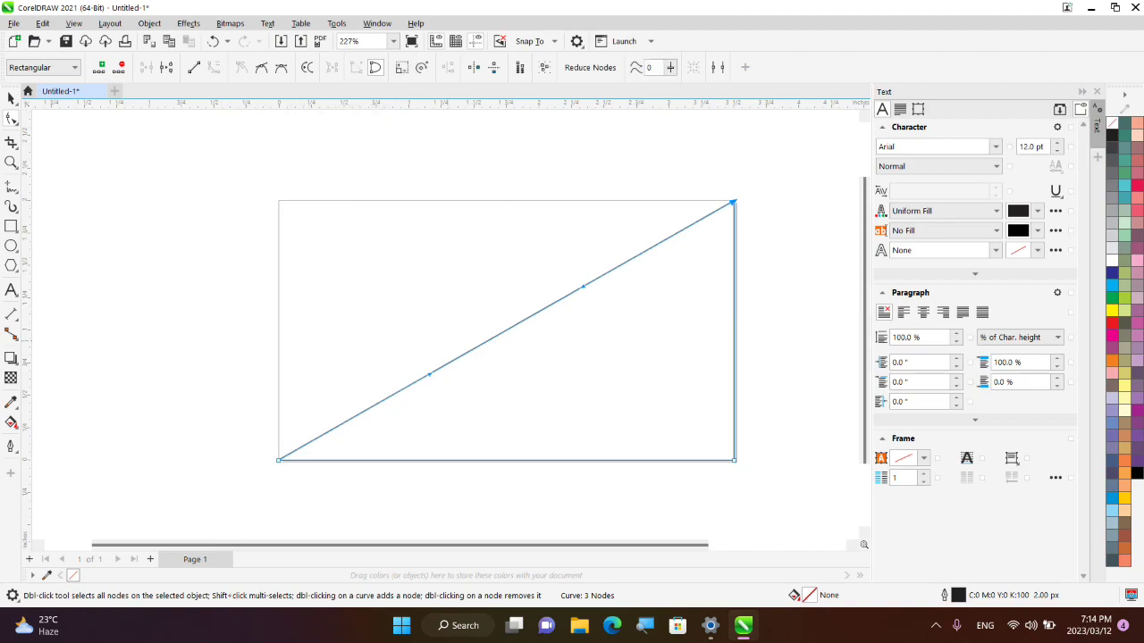
drag(428, 376, 343, 345)
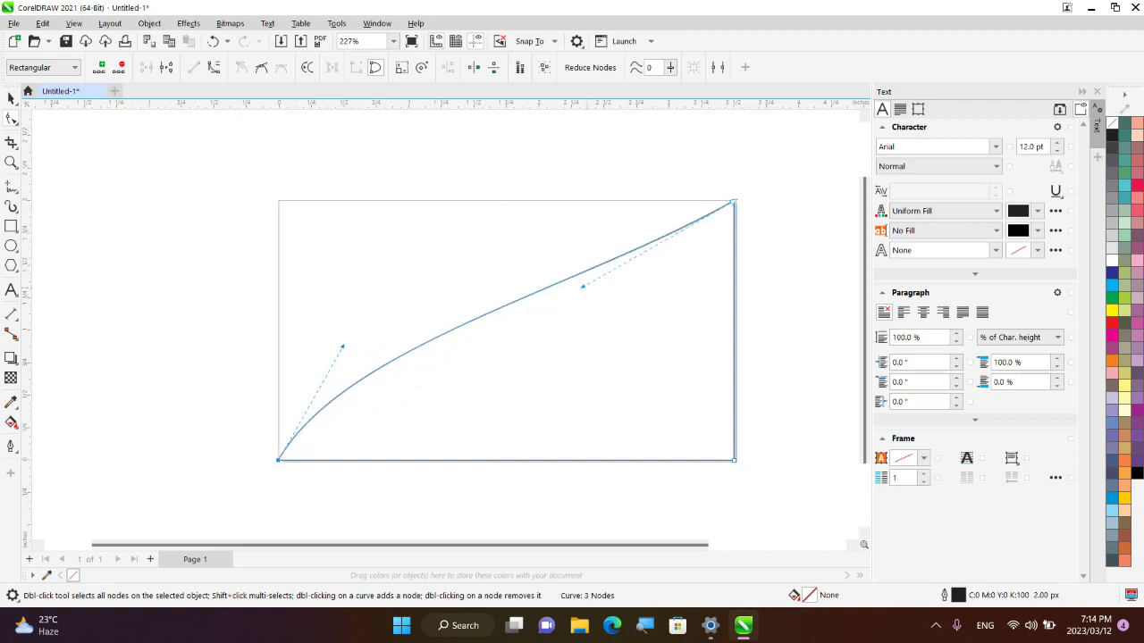
drag(582, 286, 653, 439)
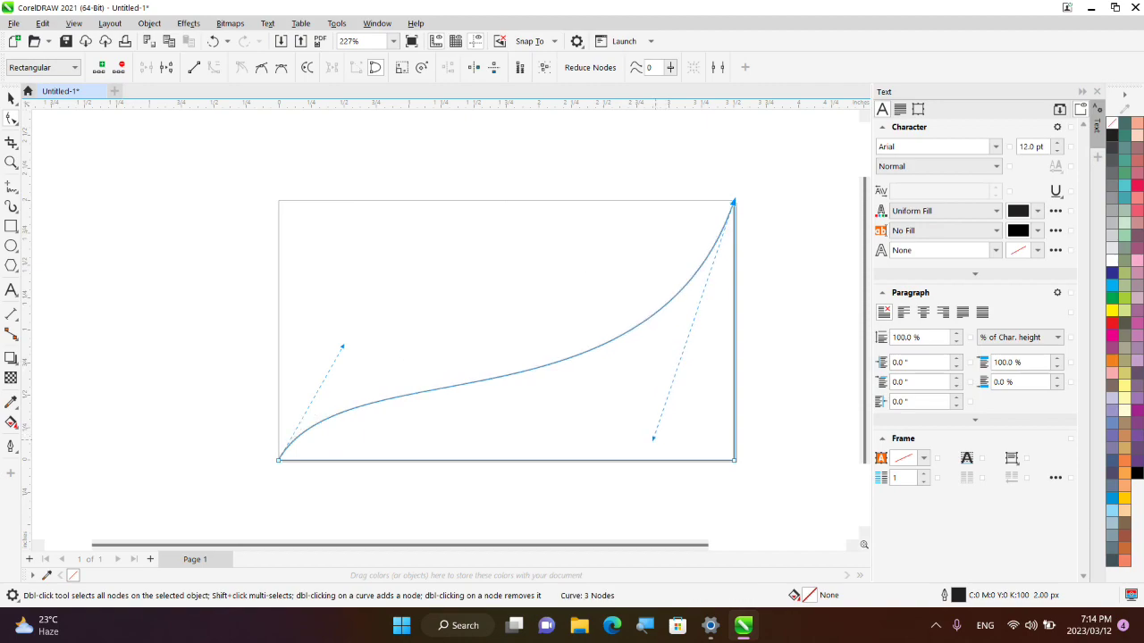
Duplicate the S-curved shape and place the copy directly over the original.
key(space)
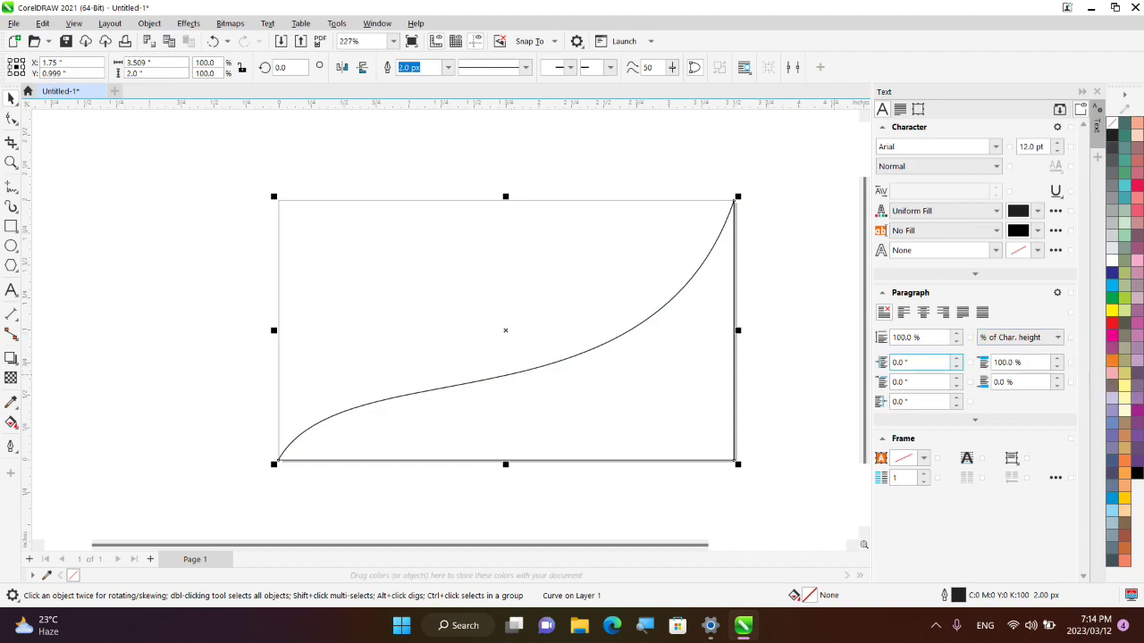
click(594, 348)
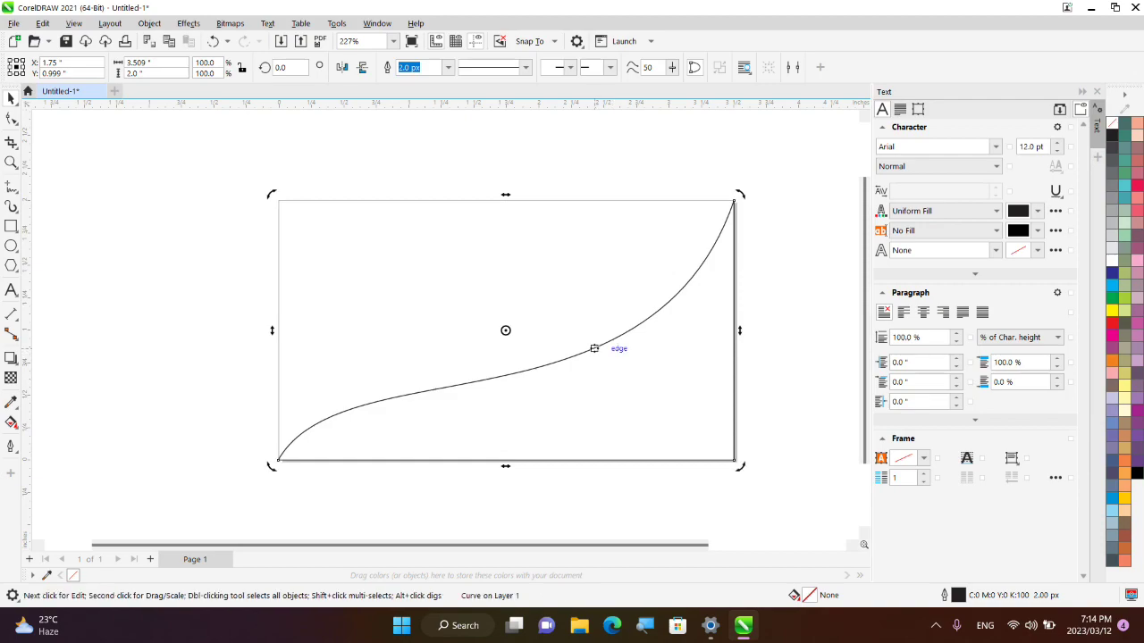
key(Escape)
click(669, 302)
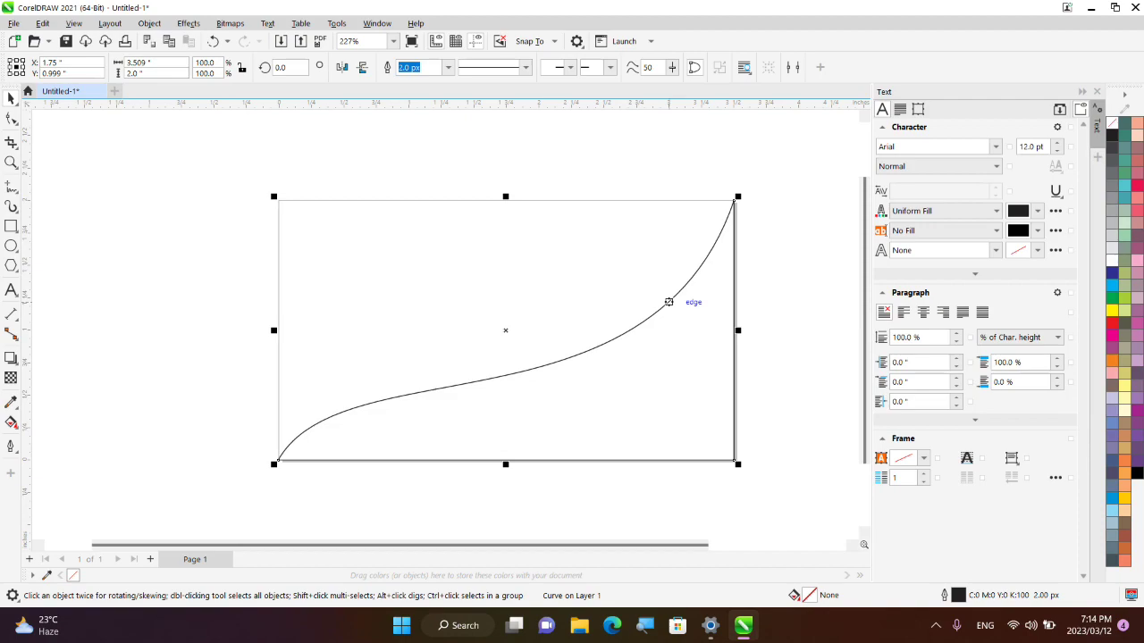
drag(669, 302, 701, 270)
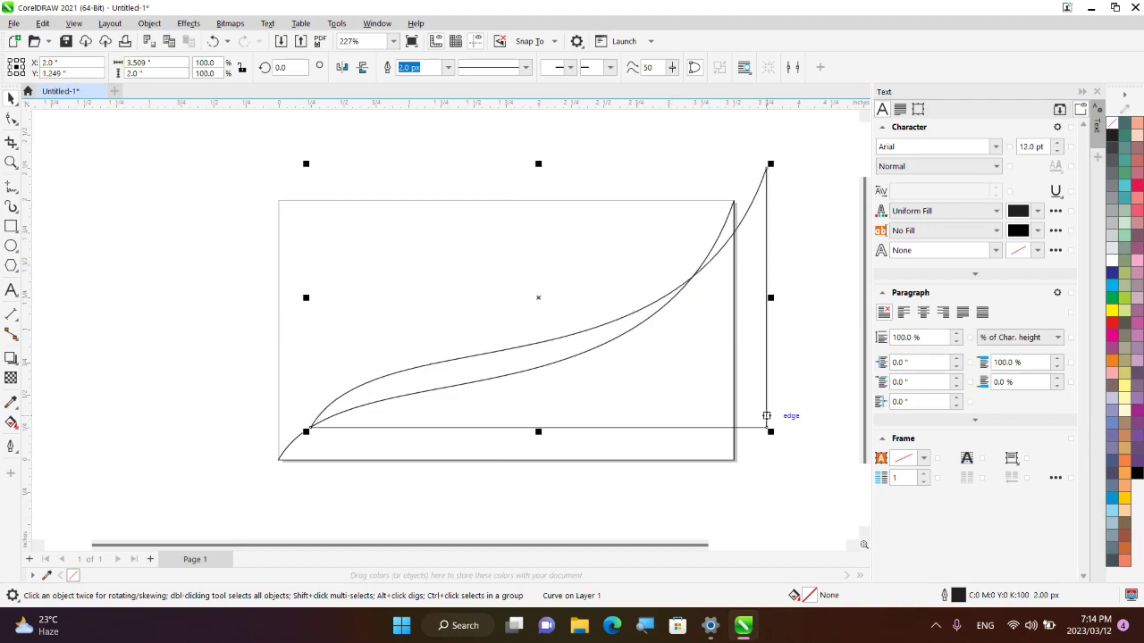
drag(766, 415, 734, 449)
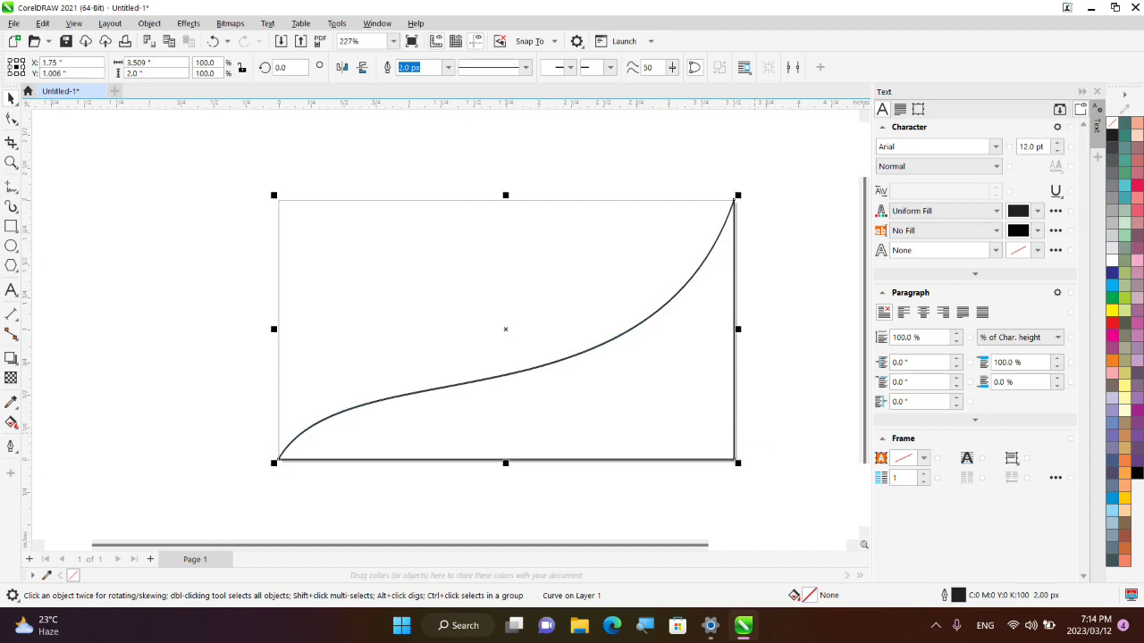
Scale the copy to about 92% toward its lower-right corner and move its lower-left and upper-right nodes close to the original's corners.
drag(274, 195, 312, 217)
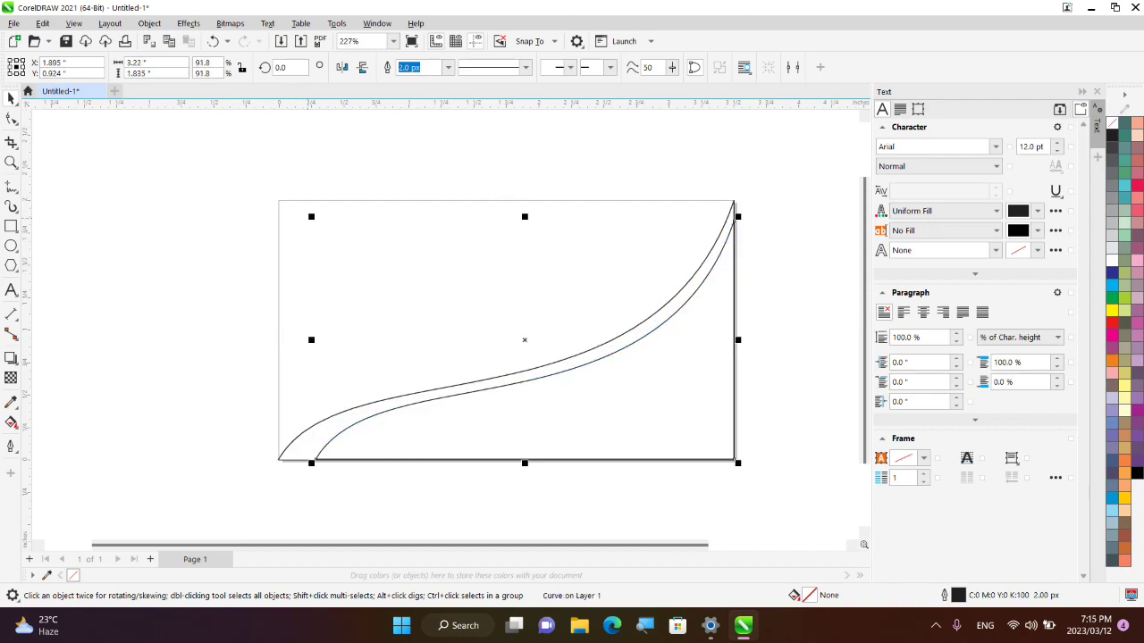
key(F10)
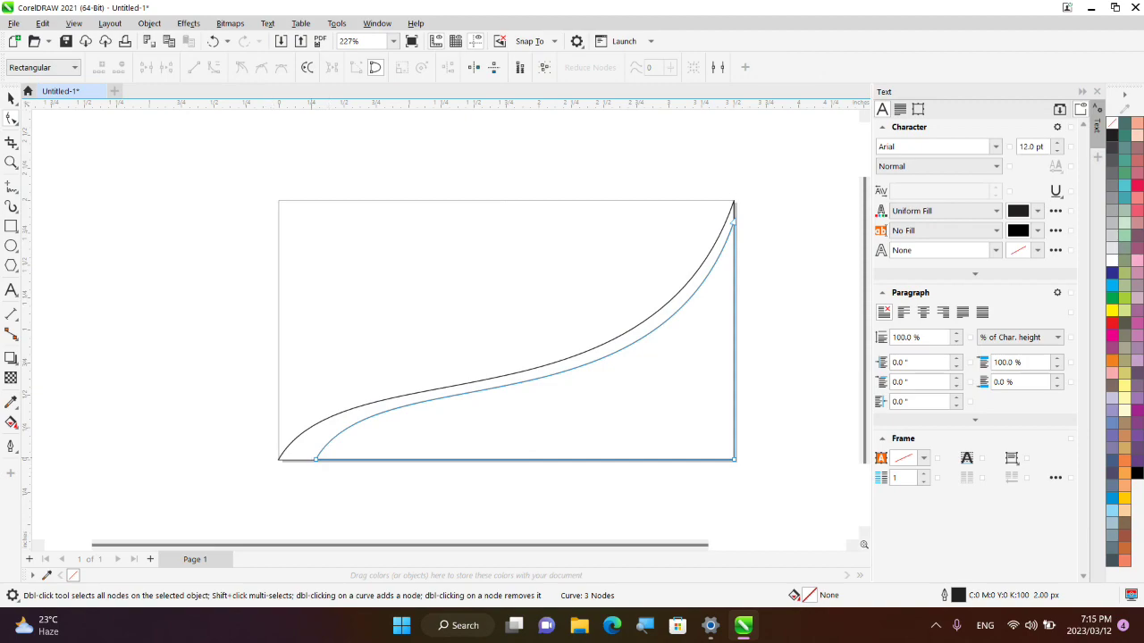
drag(315, 459, 281, 460)
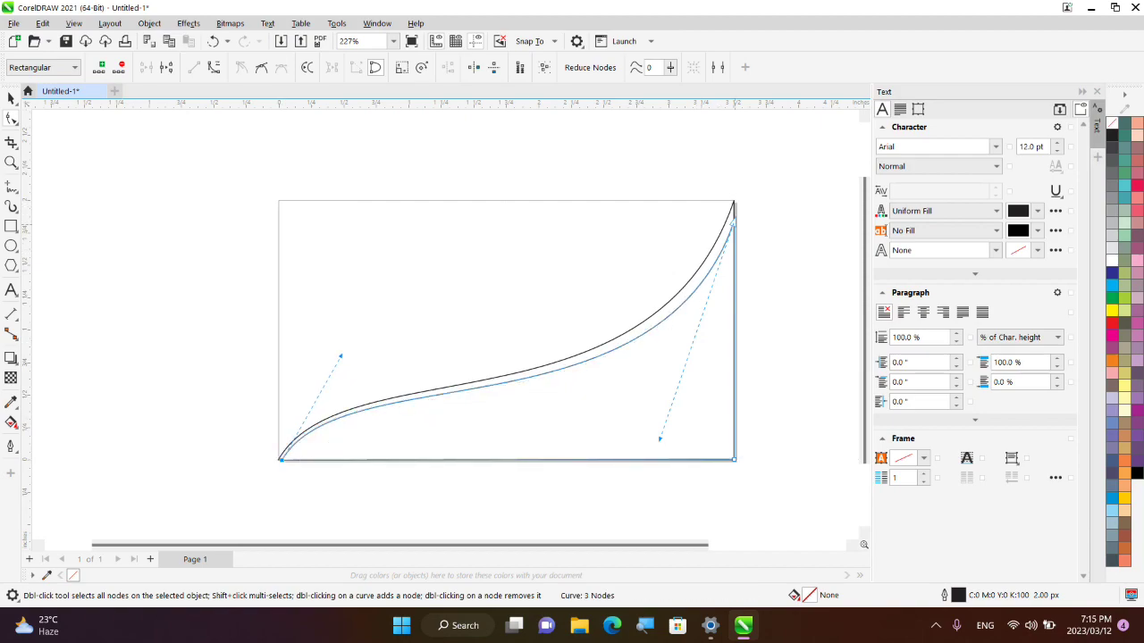
drag(734, 219, 733, 206)
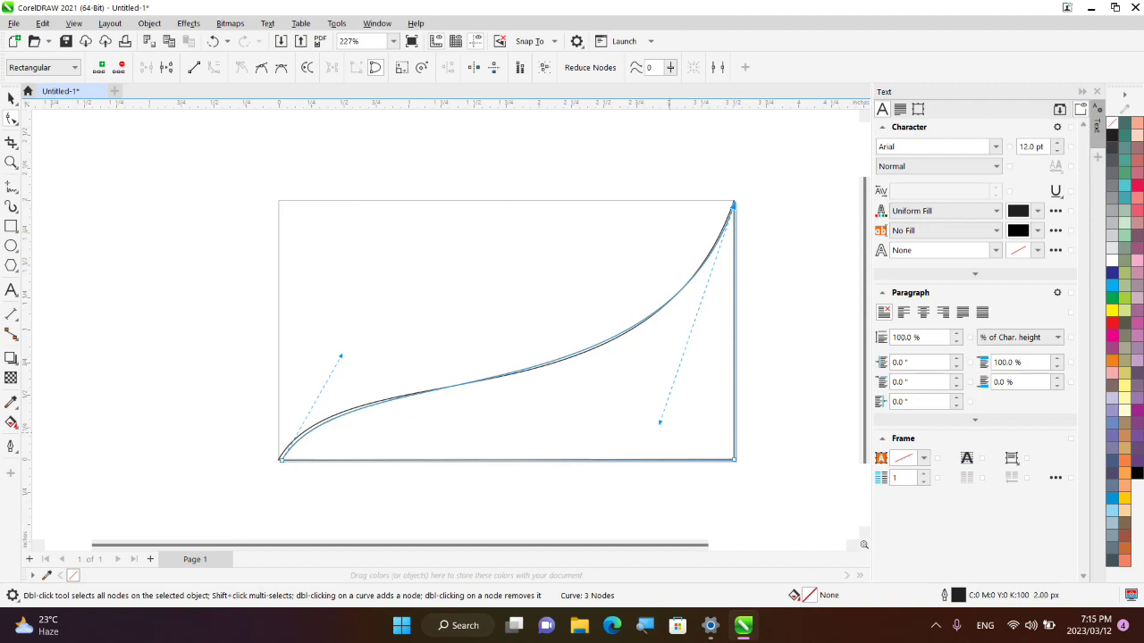
Adjust both curve handles of the copied shape so its S-curve runs below the original's, leaving a thin band between them.
drag(659, 423, 687, 439)
drag(341, 356, 356, 365)
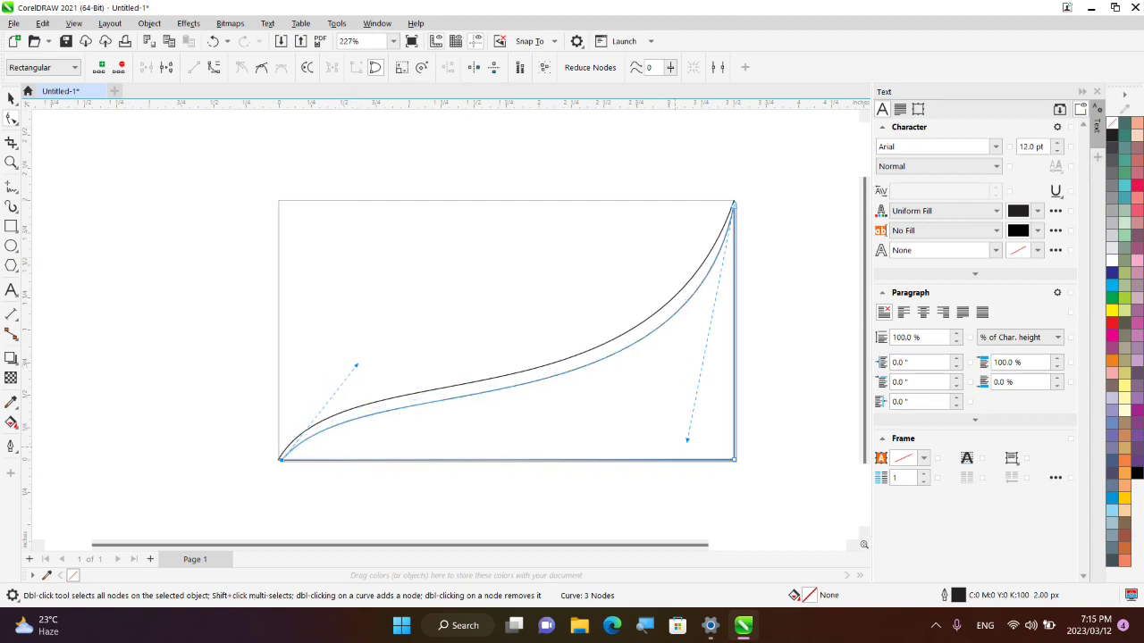
click(11, 97)
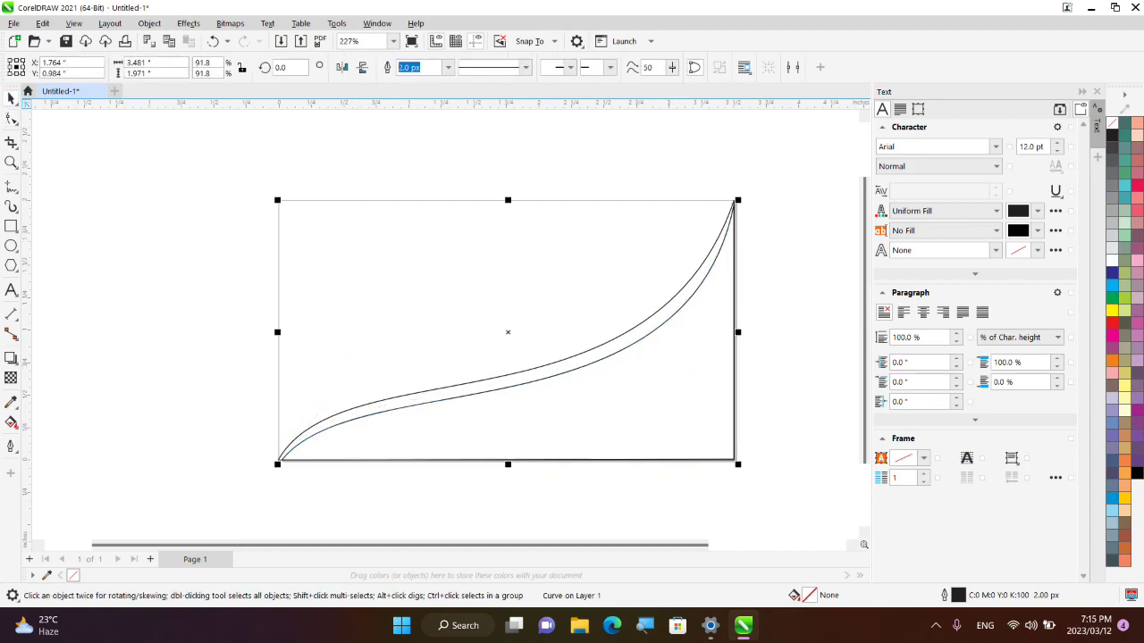
key(Escape)
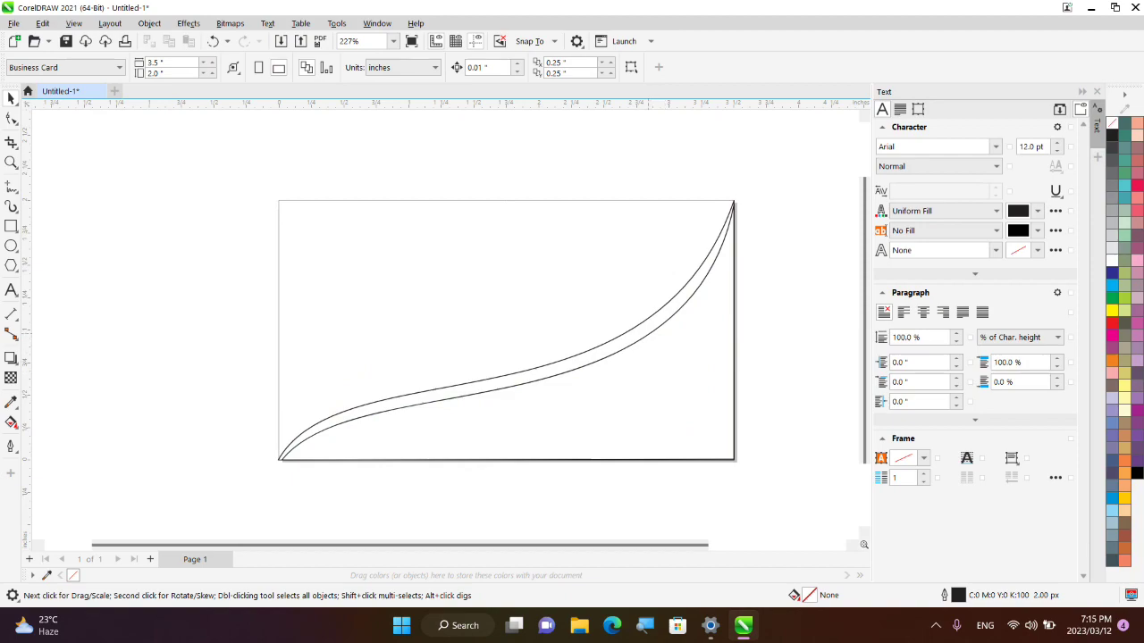
Fill the inner curved shape with red (M:100 Y:100) and the outer curved shape behind it with 80% black.
click(649, 333)
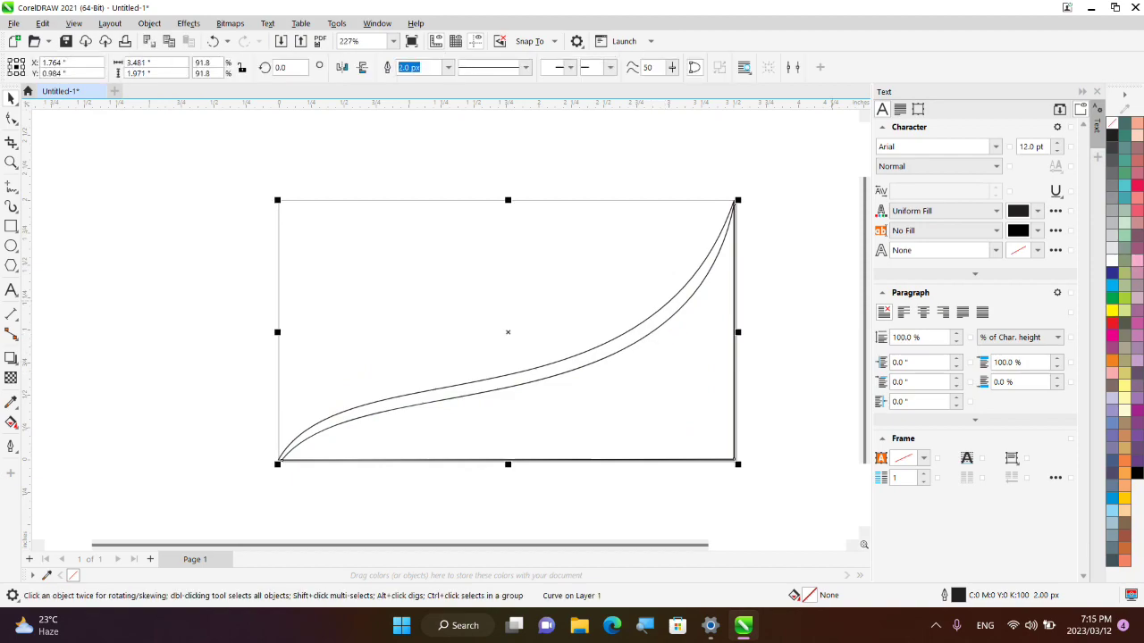
click(1112, 323)
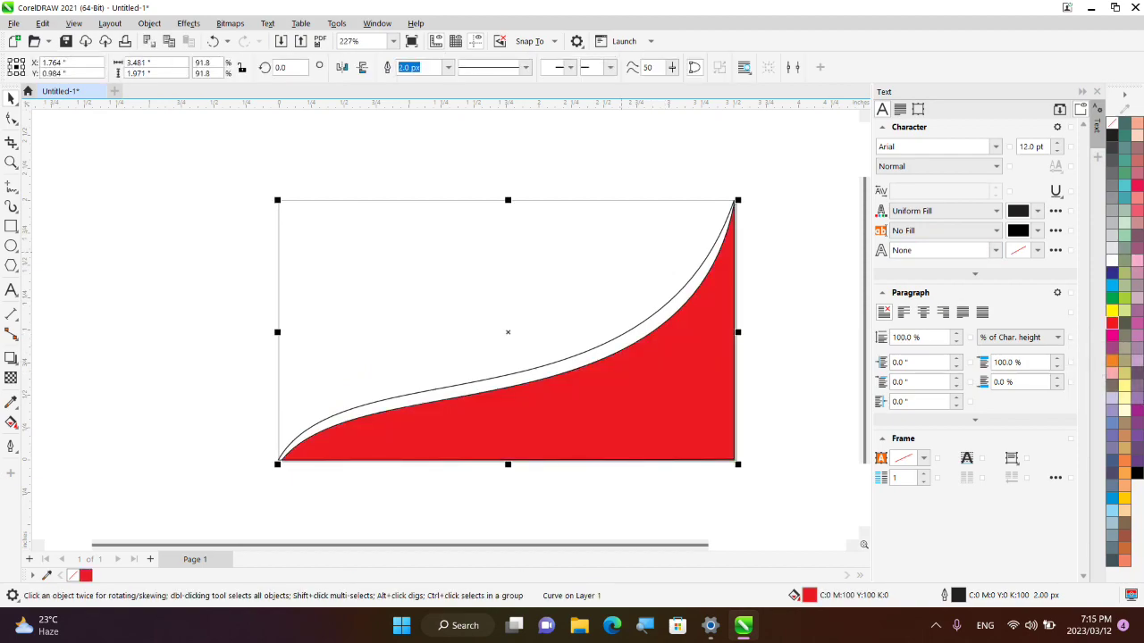
key(Escape)
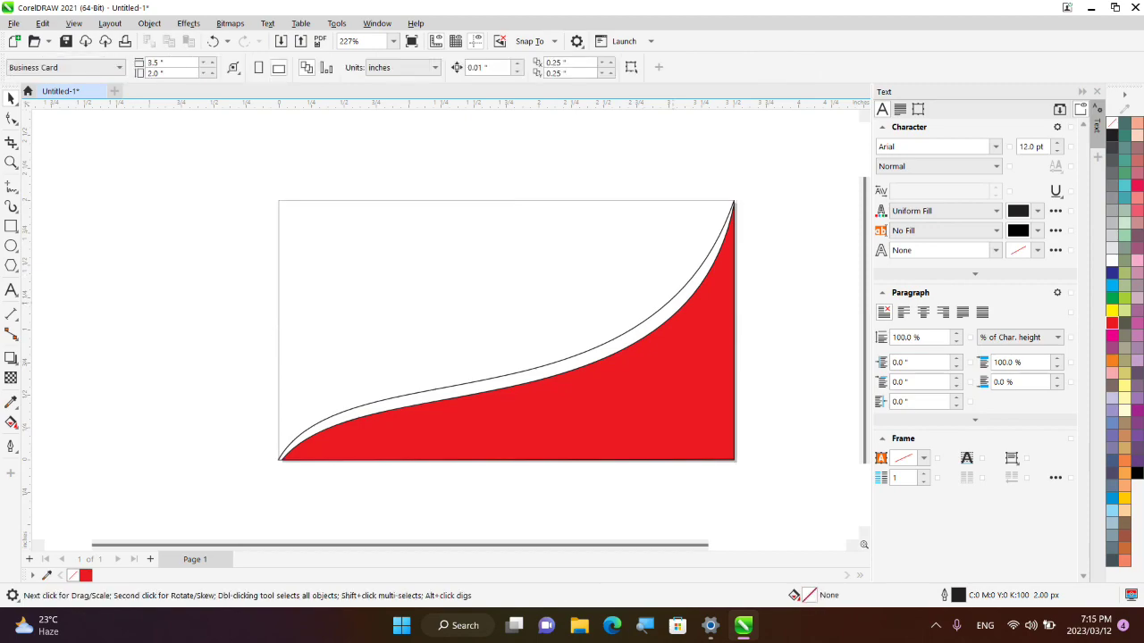
click(670, 301)
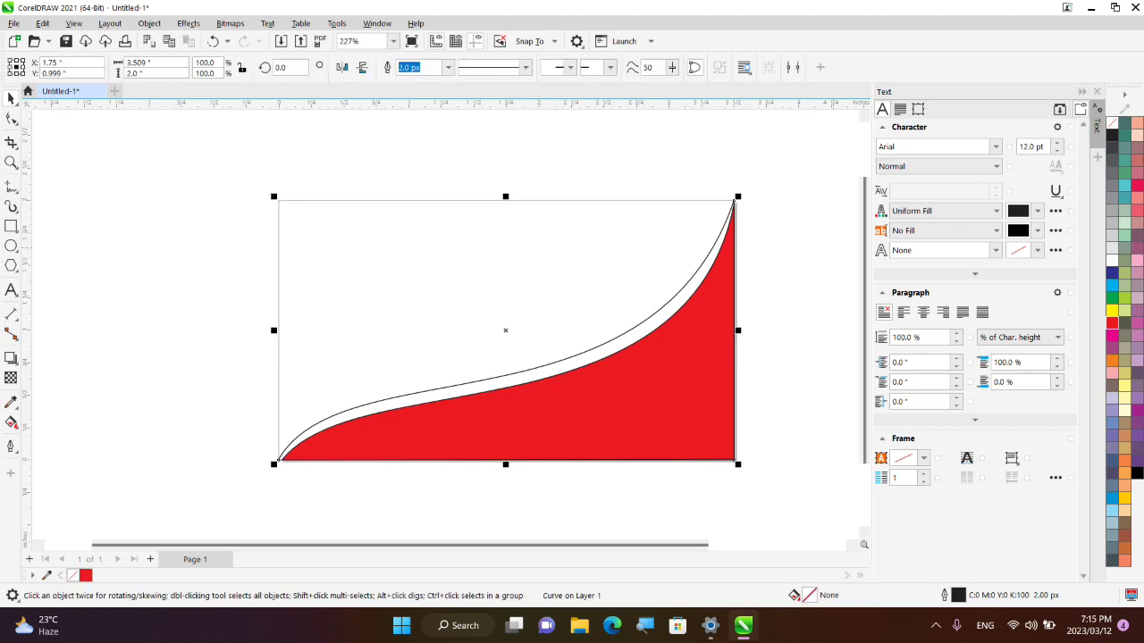
click(1112, 160)
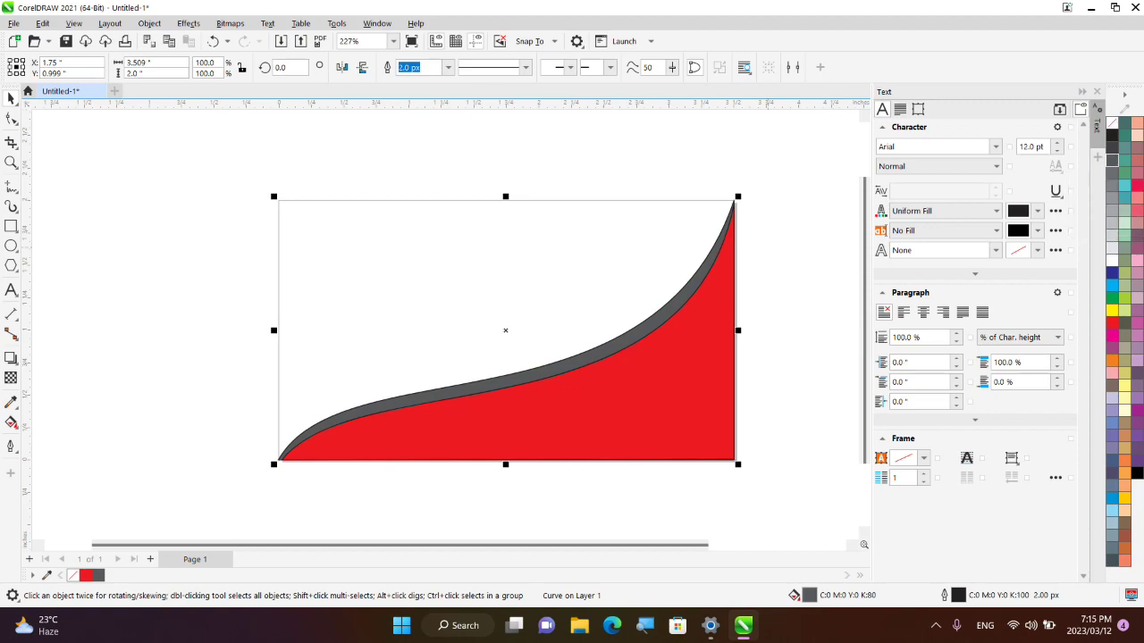
key(Escape)
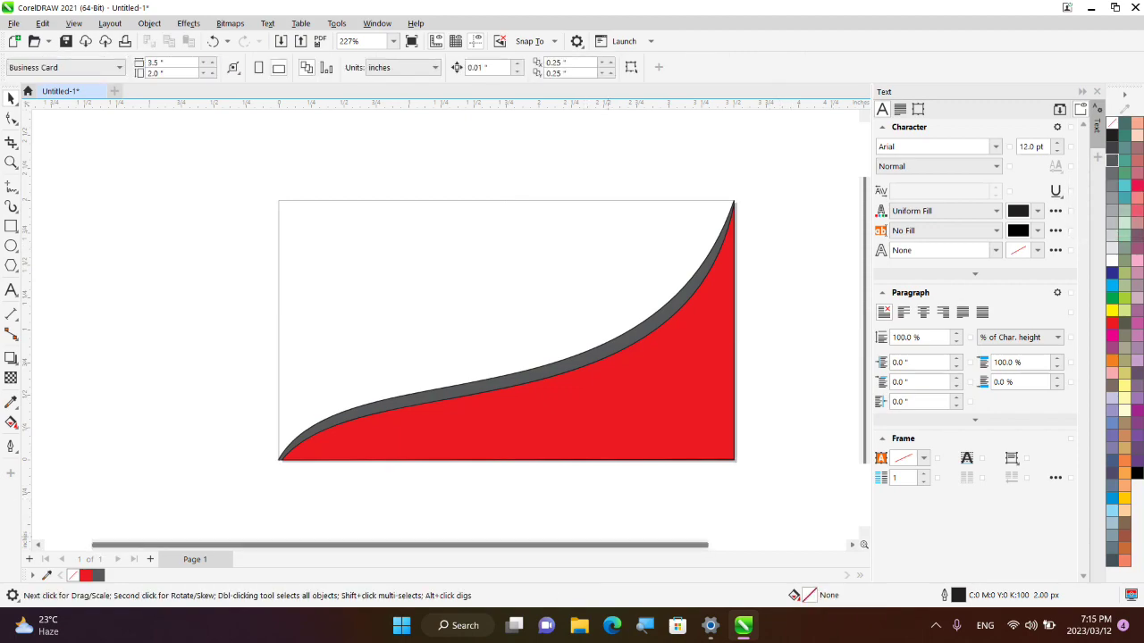
Select both curved shapes, set their outline width to None and preview the card full screen.
click(637, 444)
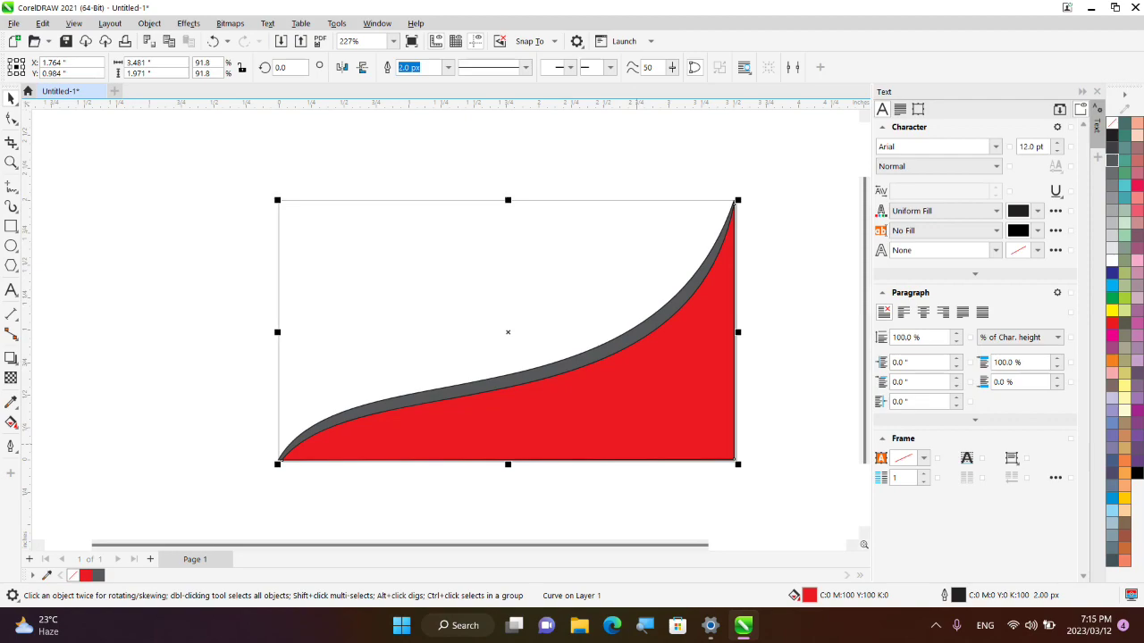
drag(769, 498, 238, 145)
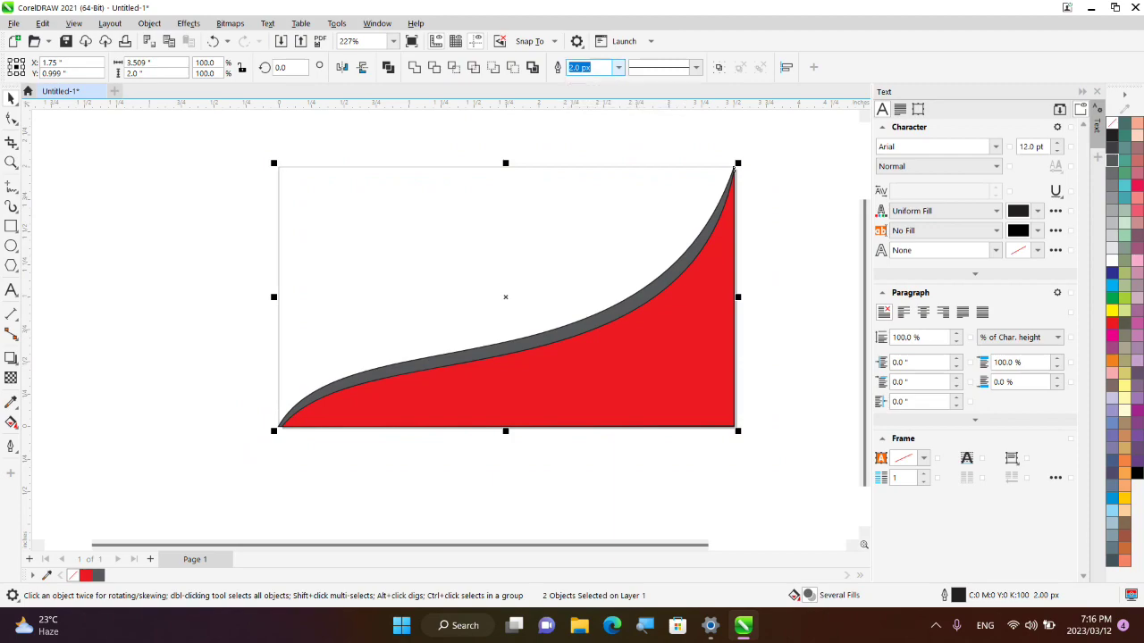
click(617, 67)
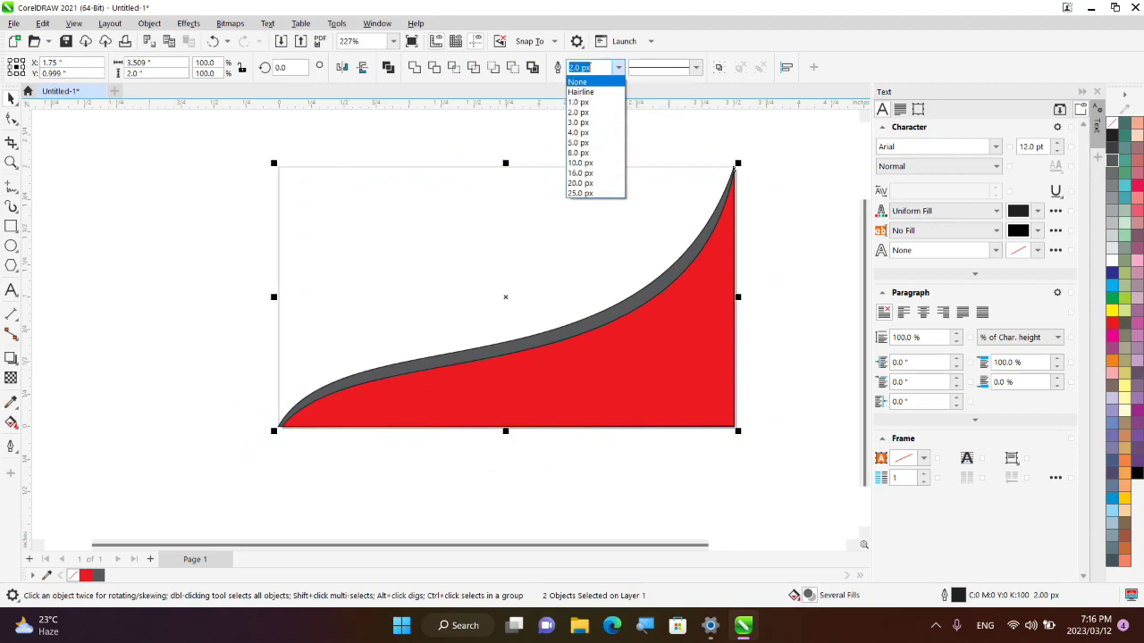
click(578, 81)
key(Escape)
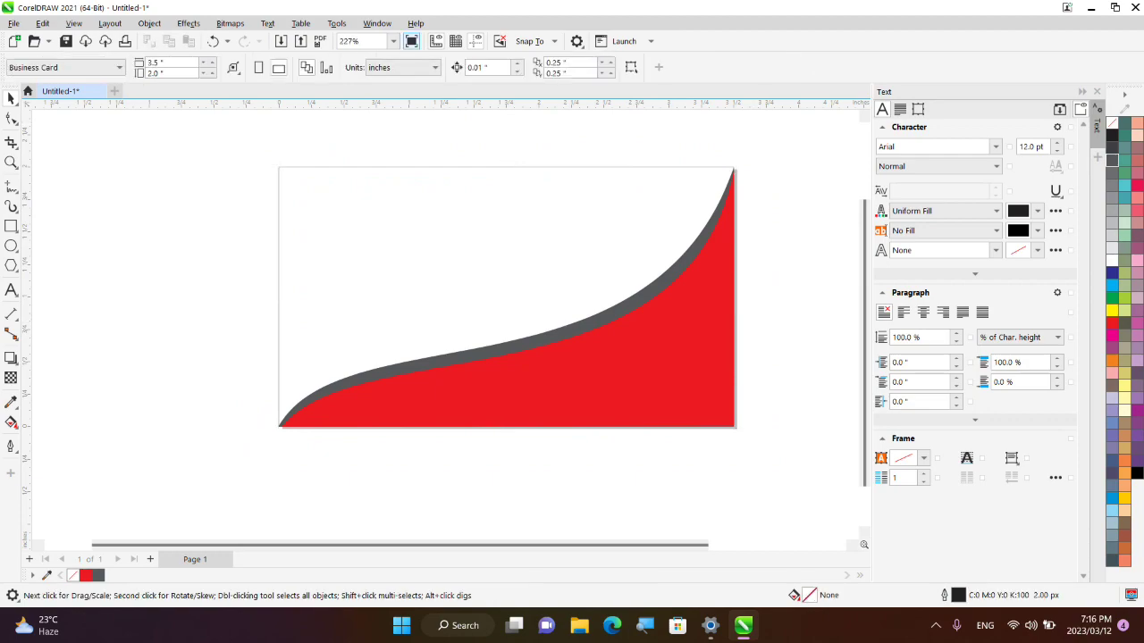
click(411, 41)
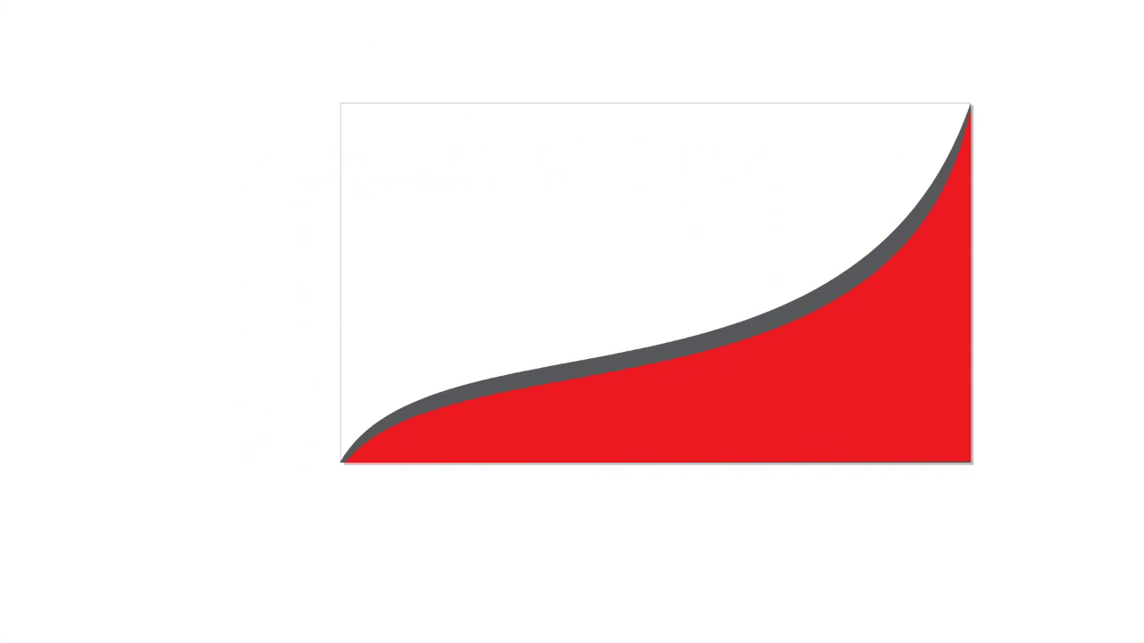
key(Escape)
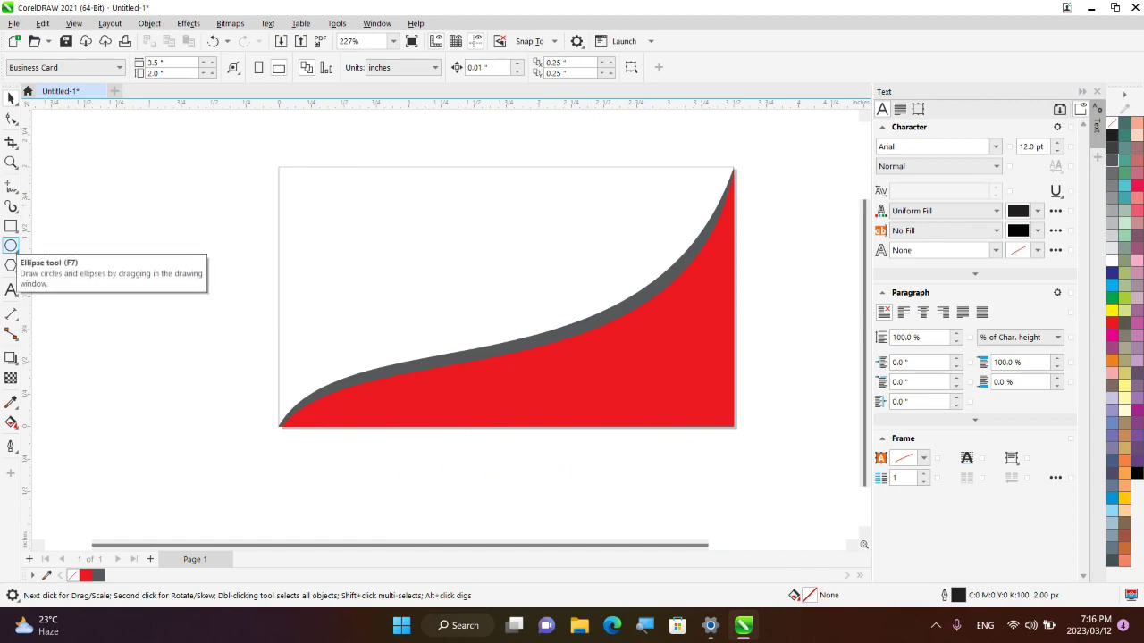
Import the logo image "WhatsApp Image 2023-03-12 at 18.05.44 (1)" from Downloads and place it on the card.
click(13, 23)
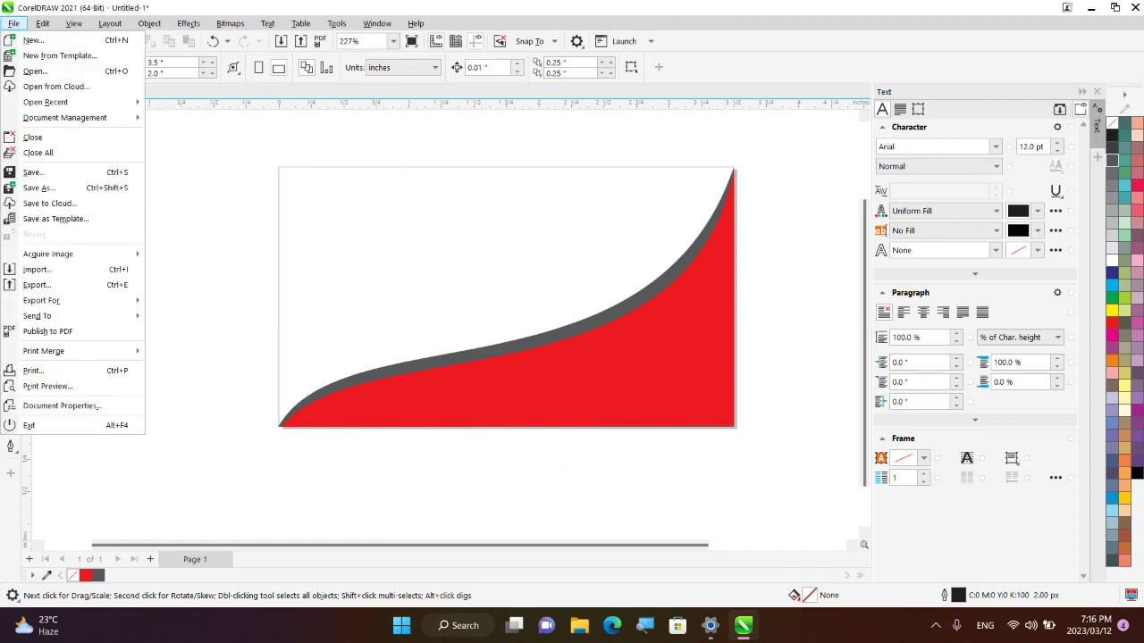
click(36, 269)
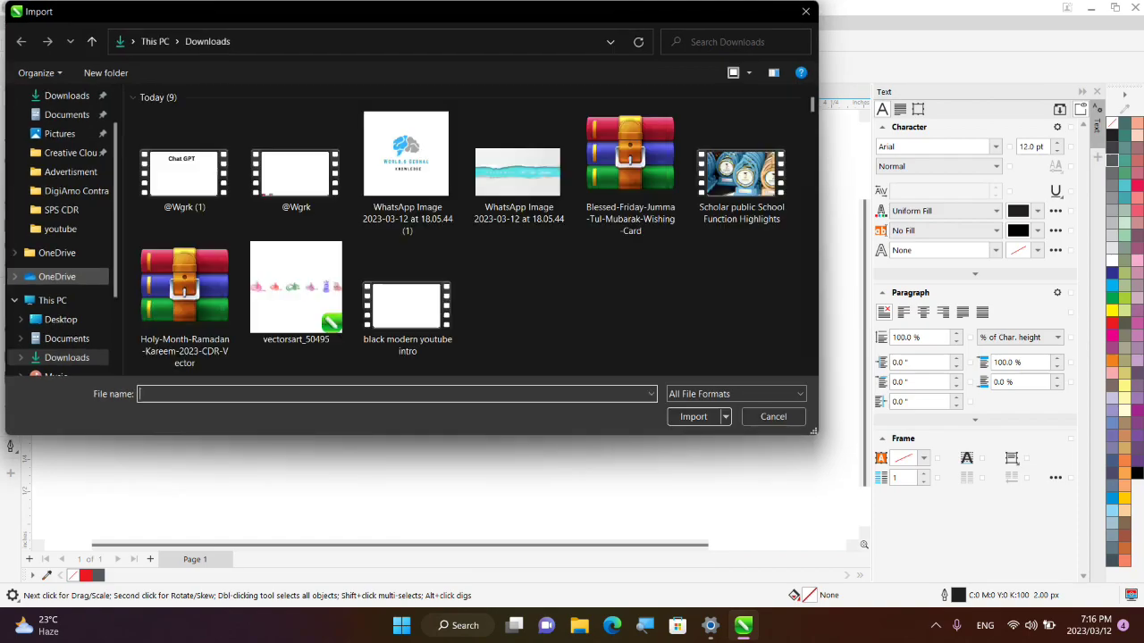
click(406, 173)
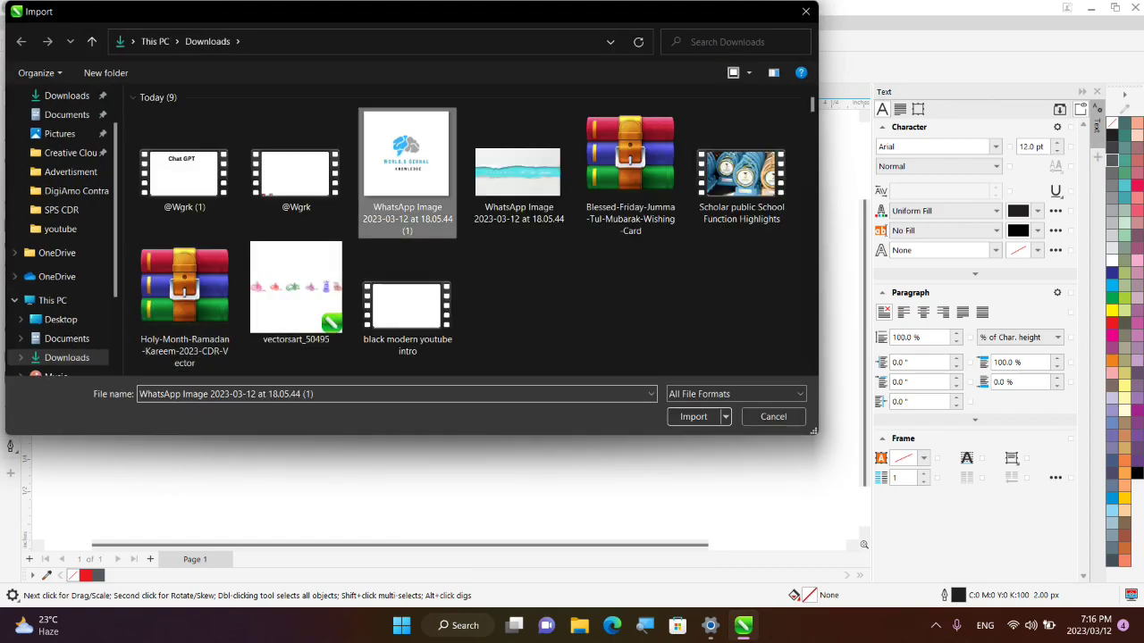
click(694, 417)
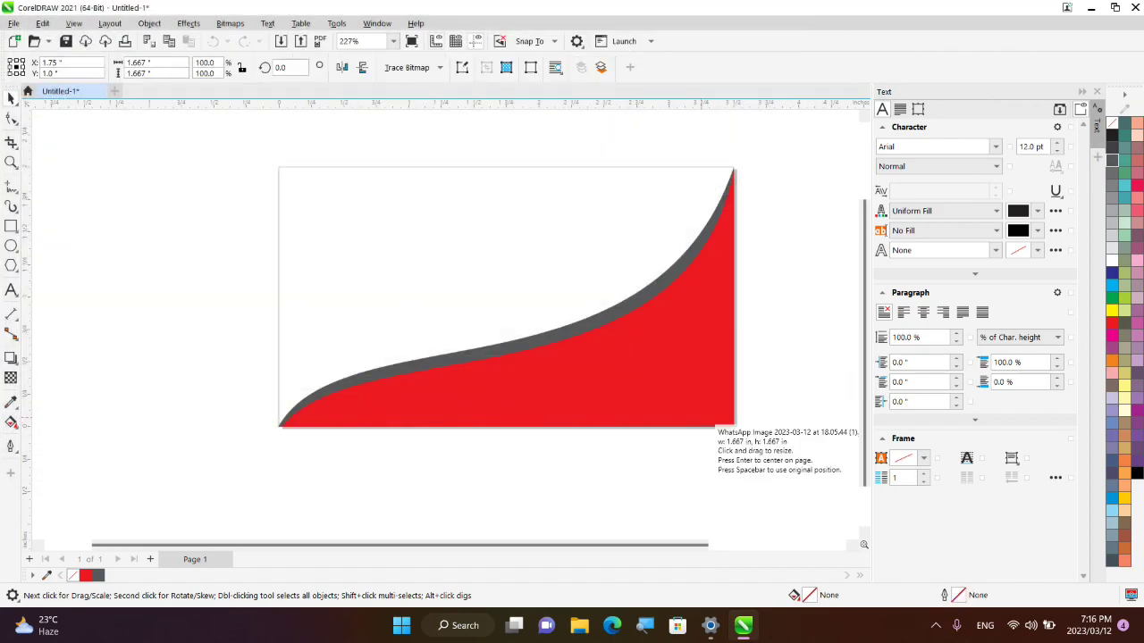
click(371, 203)
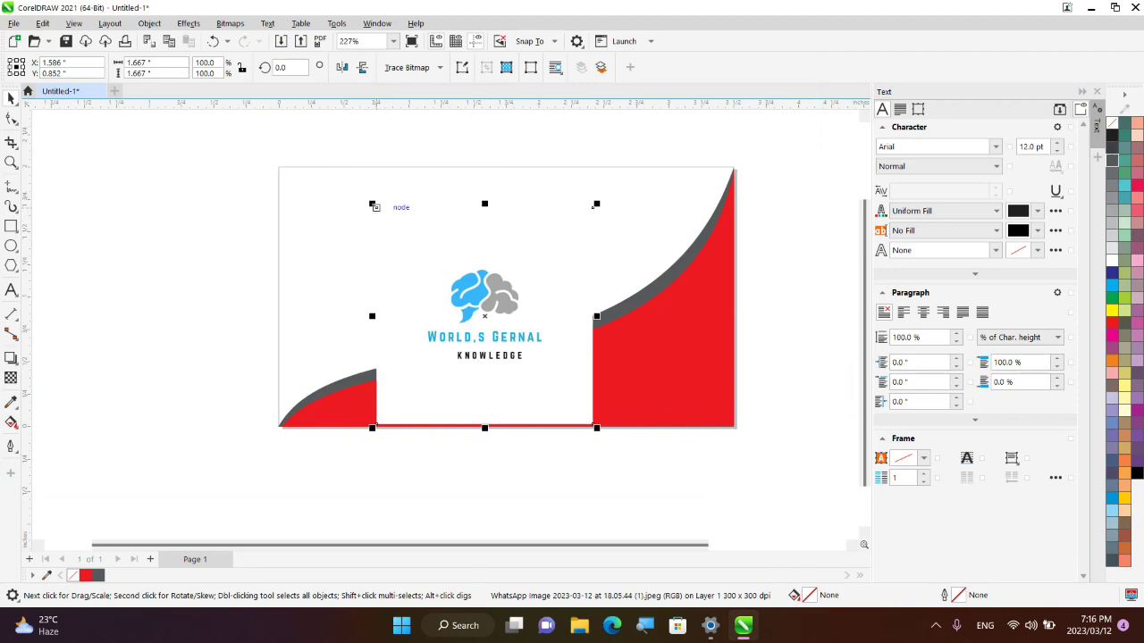
Scale the logo down to about 0.72 inch square and place it near the card's upper-left corner.
drag(372, 204, 444, 273)
drag(518, 348, 352, 242)
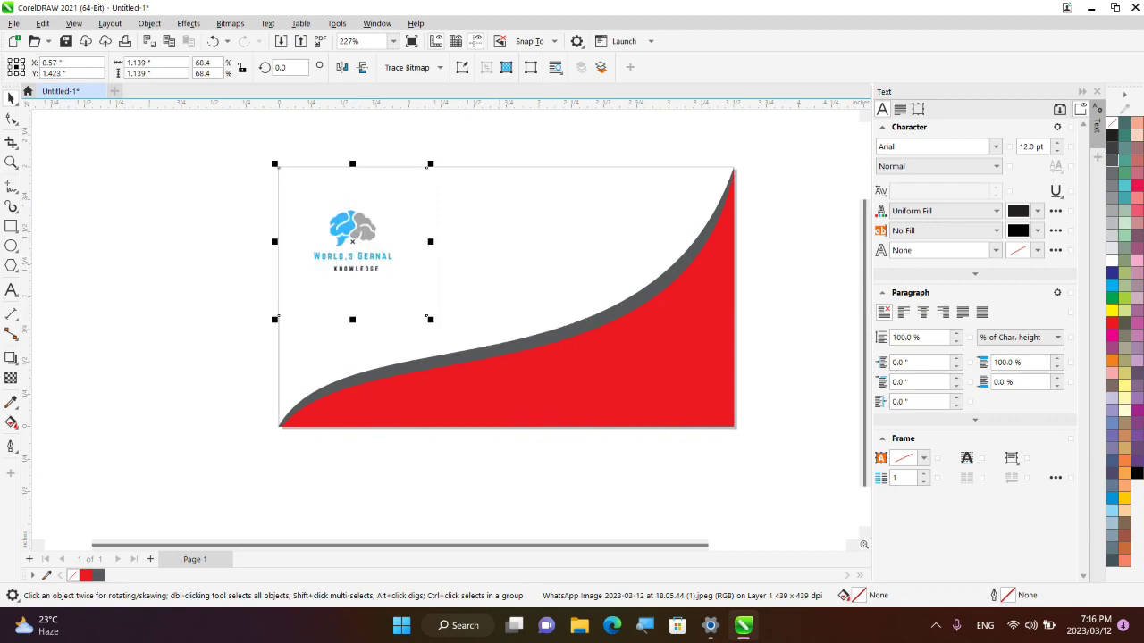
key(Escape)
click(352, 242)
drag(274, 319, 329, 266)
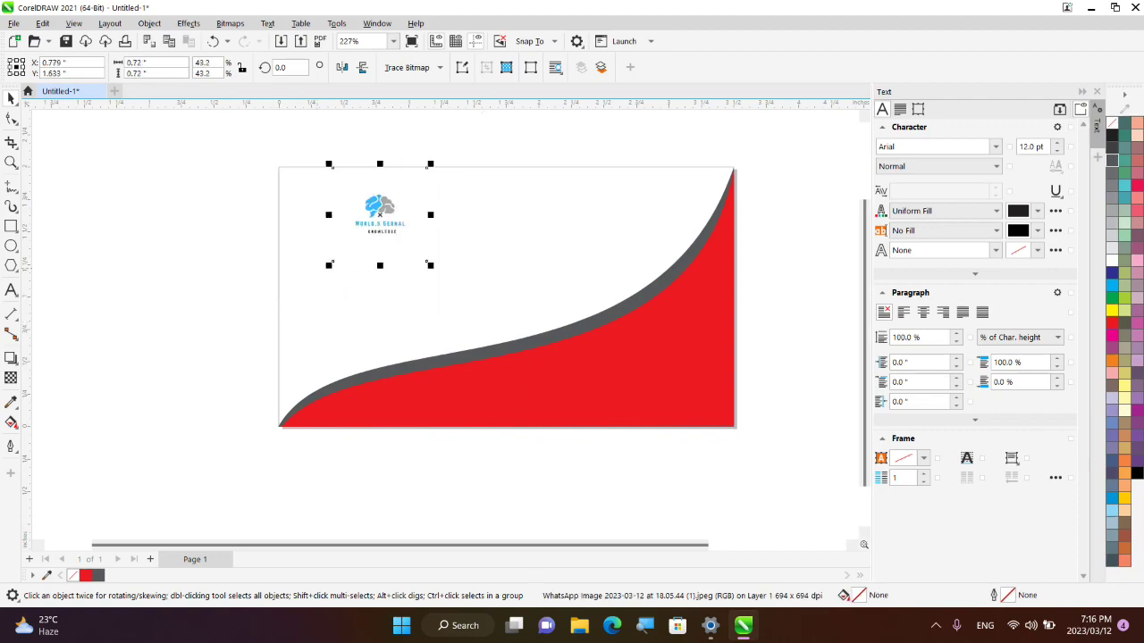
Stretch the logo horizontally in the card's upper-left area, keeping its height at 0.72 inch.
drag(360, 225, 425, 215)
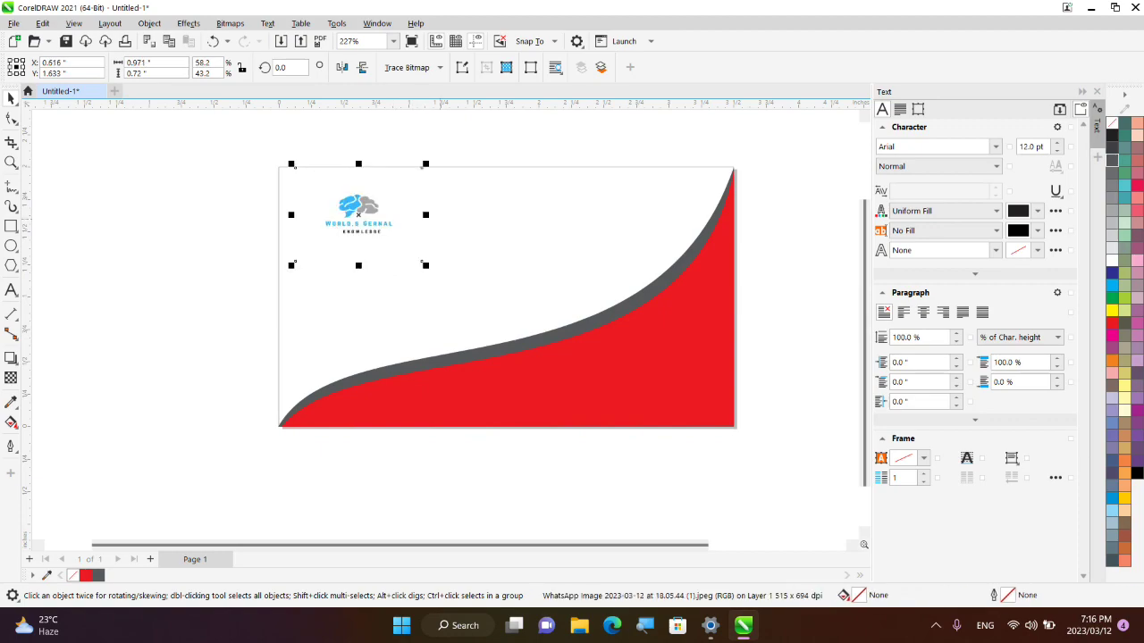
key(Escape)
click(364, 215)
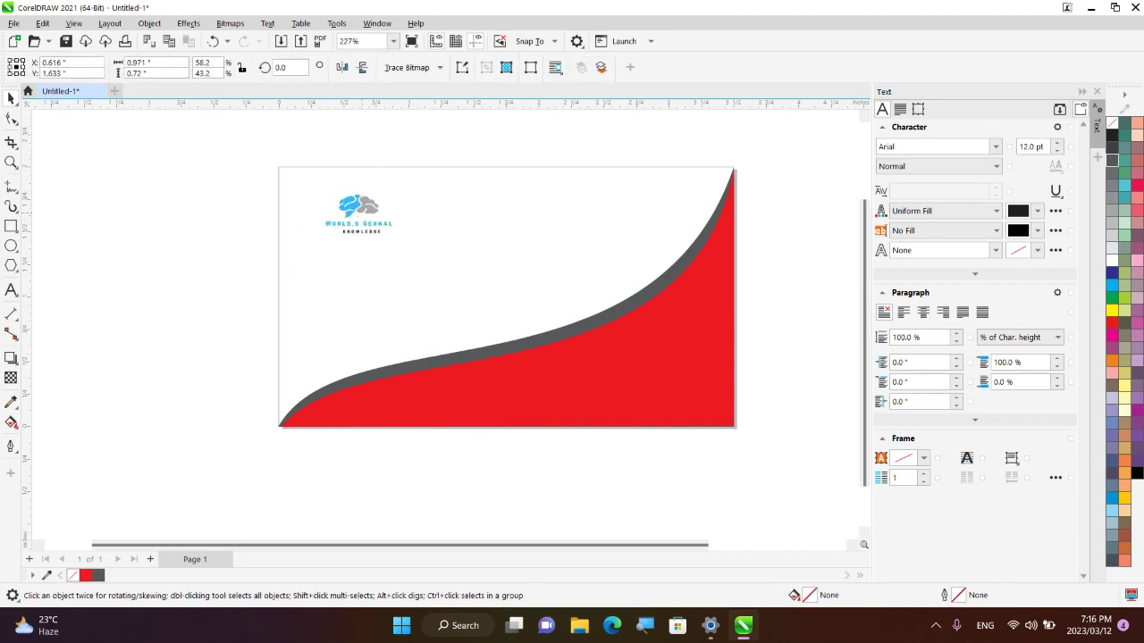
drag(423, 216, 441, 216)
key(Escape)
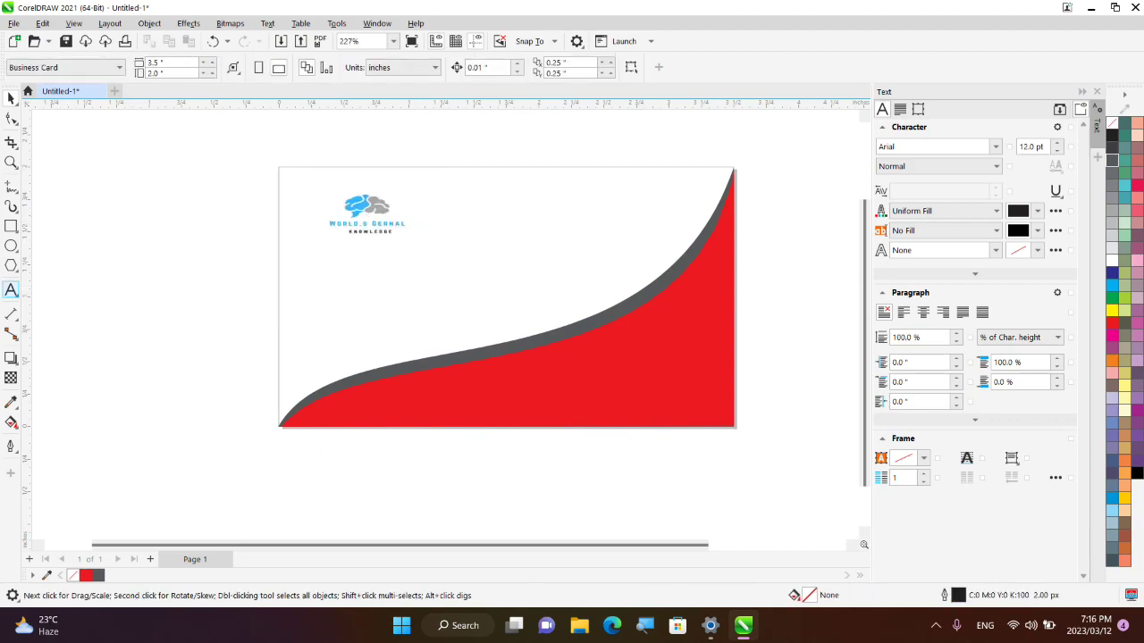
Add the text "Contact us", shrink it to about 7 pt and place it in the lower-right part of the red shape.
click(11, 289)
click(159, 357)
text(Cont)
text(act u)
text(s)
key(ctrl+space)
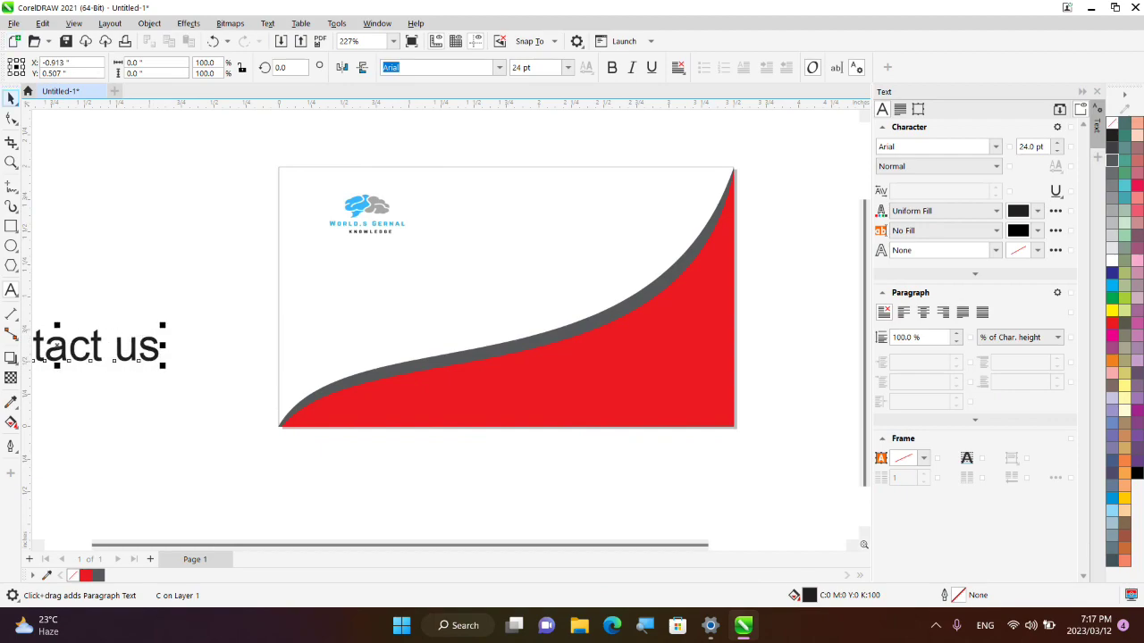
drag(89, 349, 601, 371)
drag(466, 351, 644, 367)
Add a separate text object with the placeholder phone number in the empty area beside the card.
key(F8)
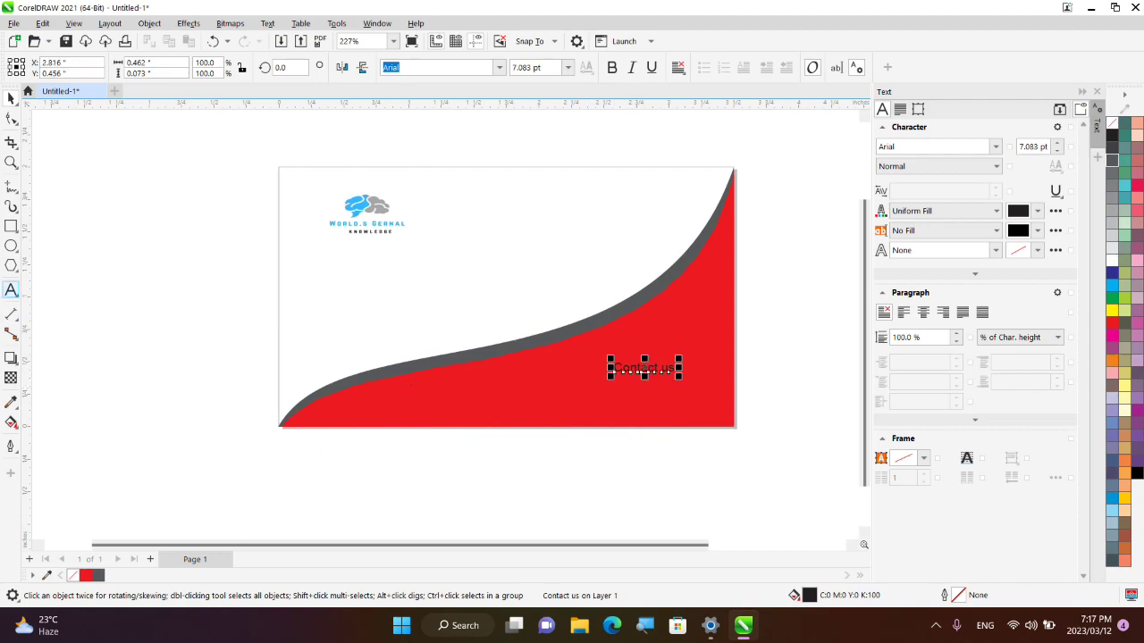
click(127, 266)
text(0)
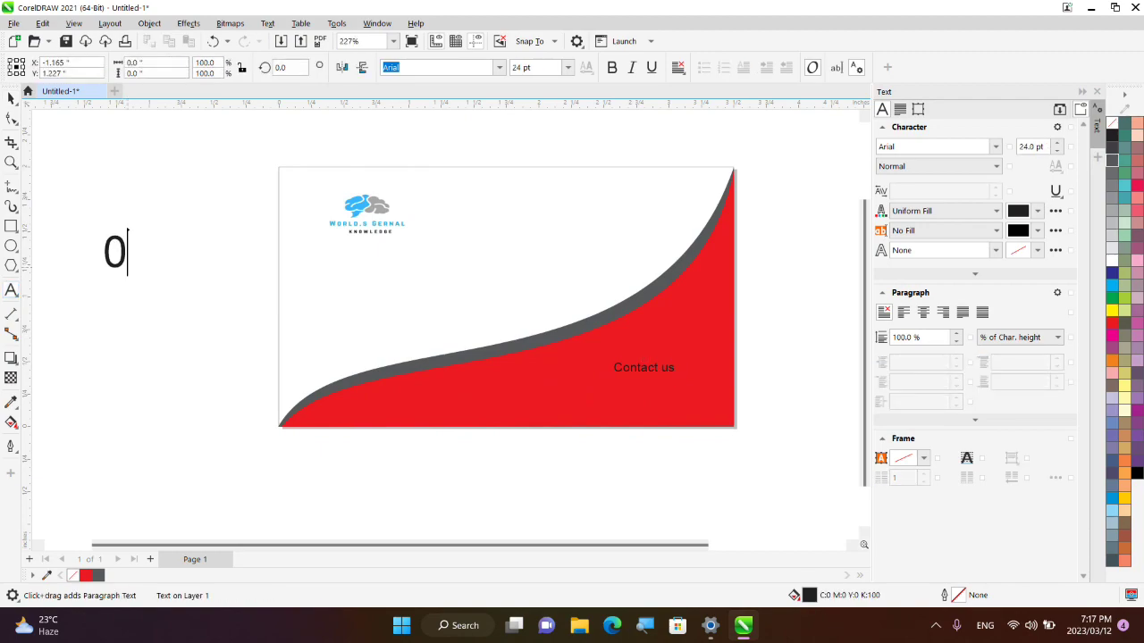
text(316)
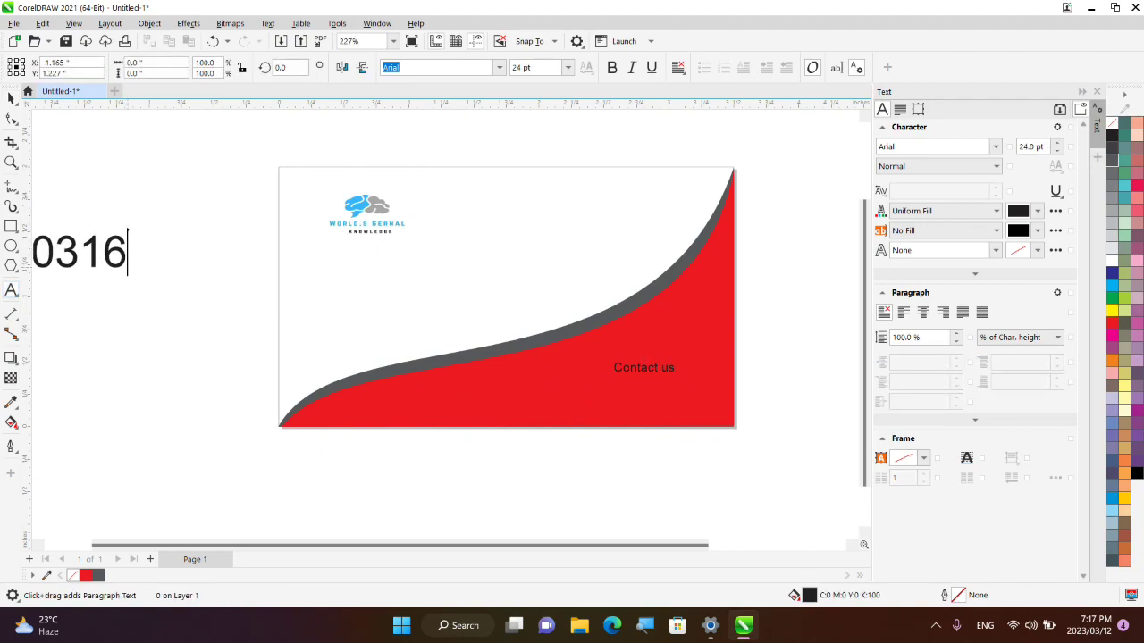
text(-xxxx)
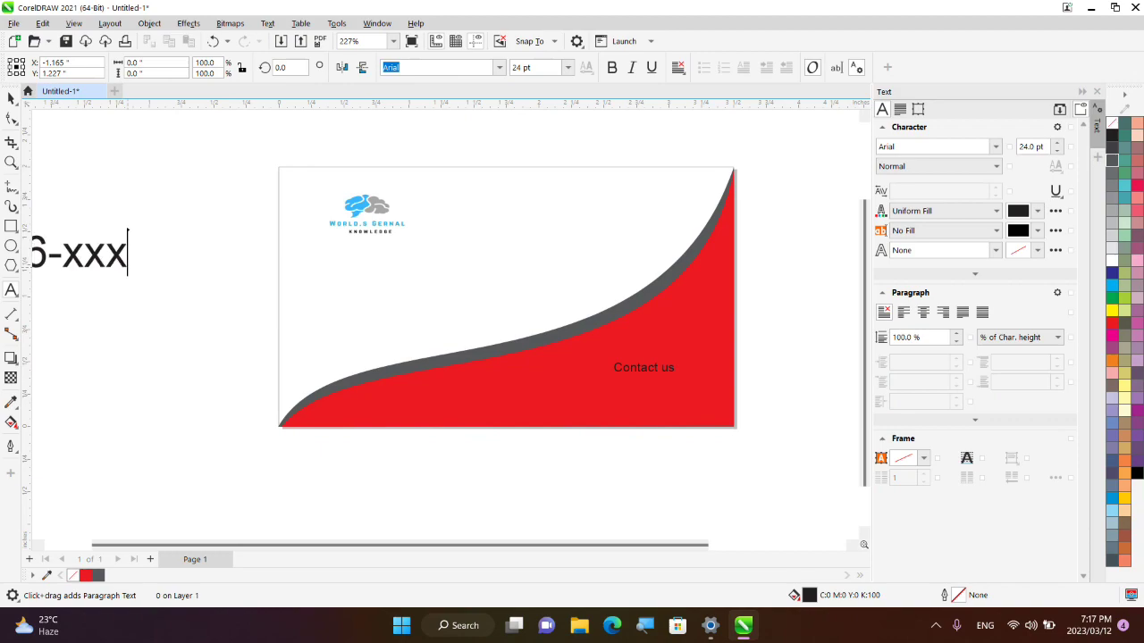
key(ctrl+space)
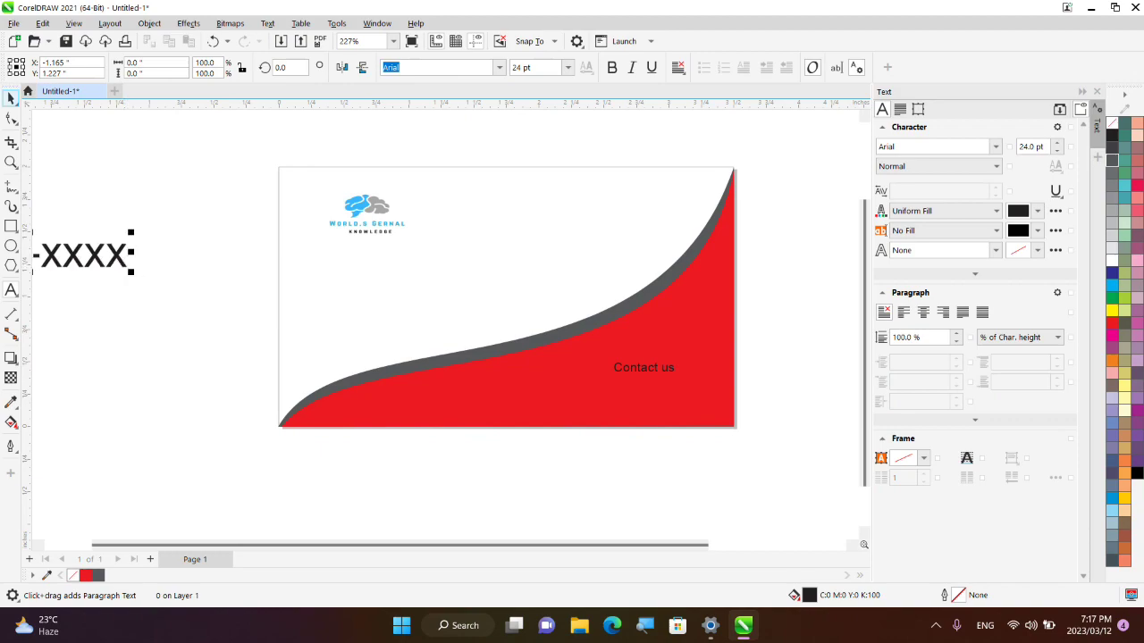
Shrink the phone number to about 7.6 pt, place it on the red shape's lower right and align "Contact us" just above it.
drag(95, 270, 379, 247)
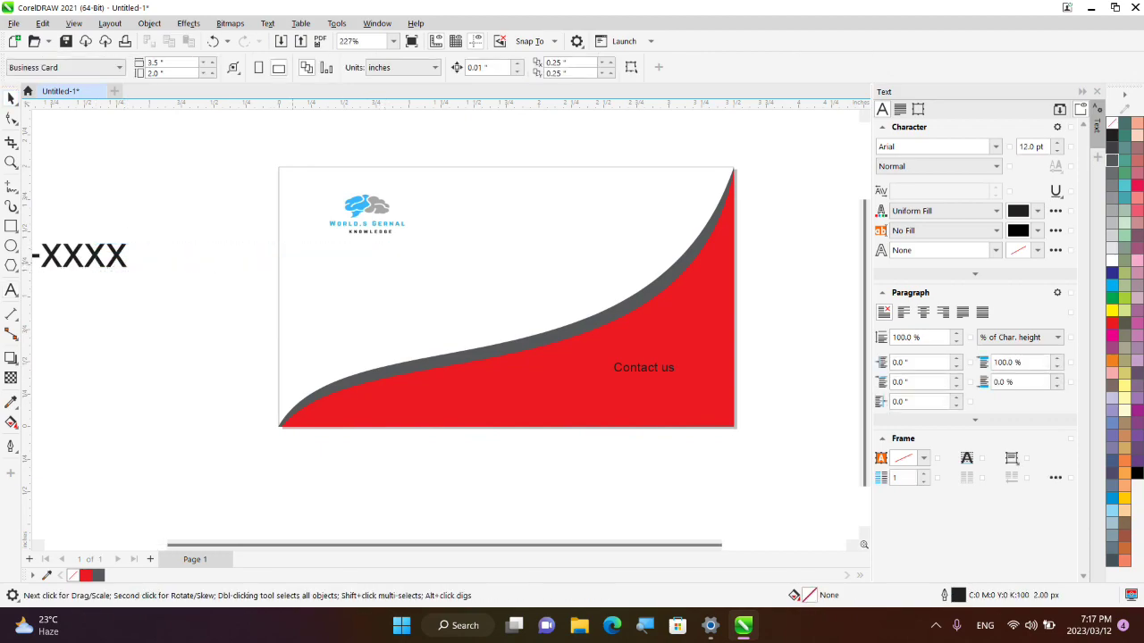
drag(115, 255, 678, 402)
drag(523, 381, 660, 377)
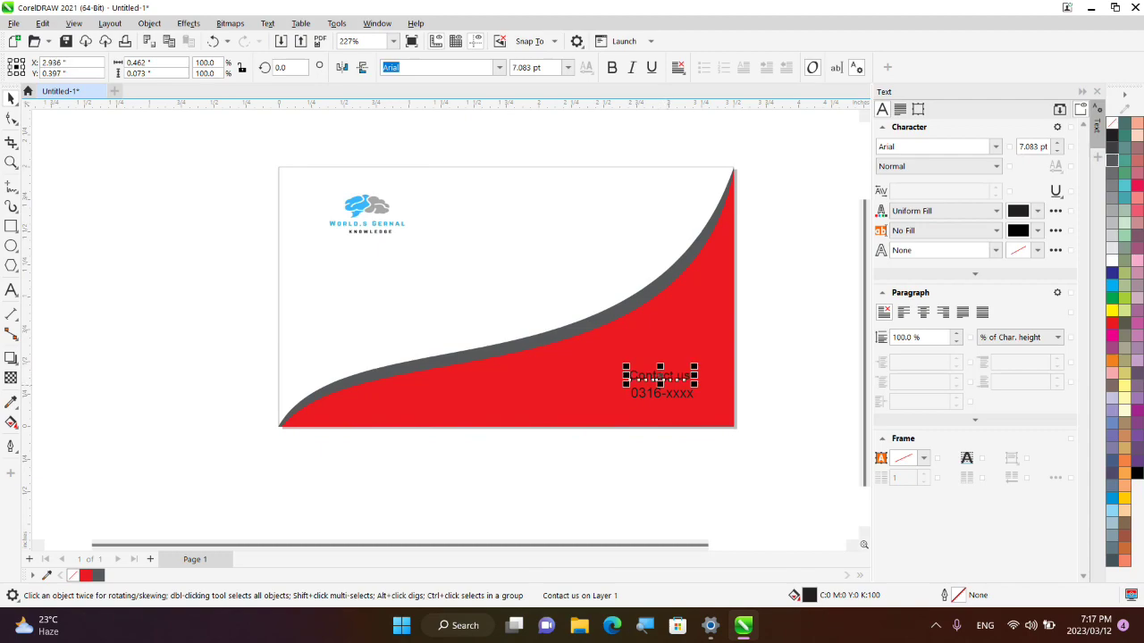
Duplicate the phone number text and place the copy directly below the original.
click(663, 395)
key(ctrl+d)
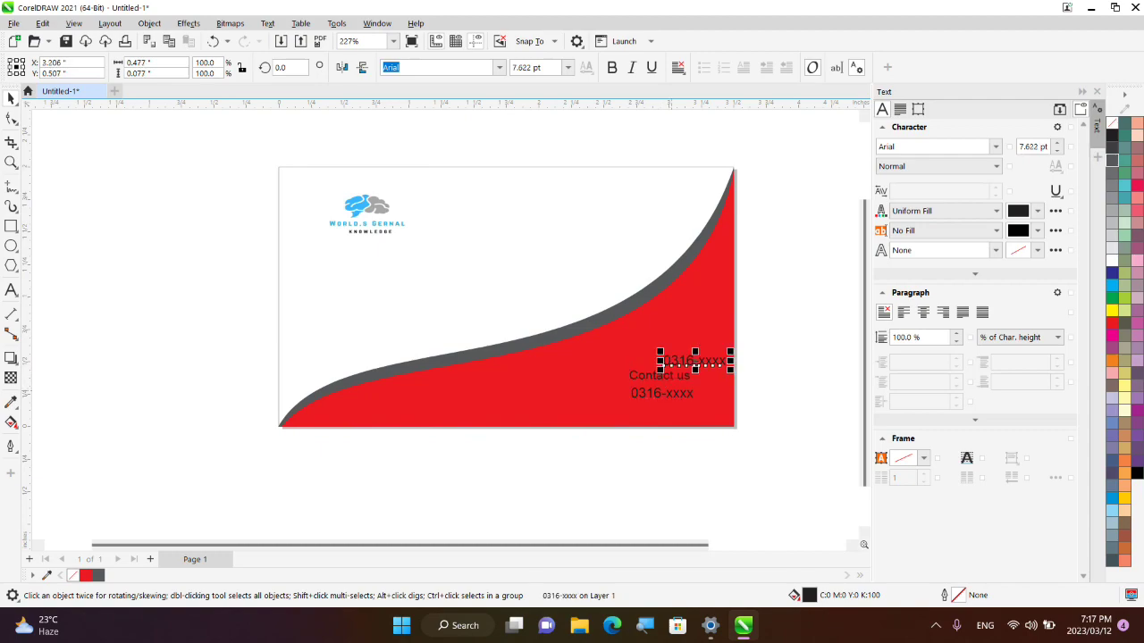
drag(695, 361, 659, 407)
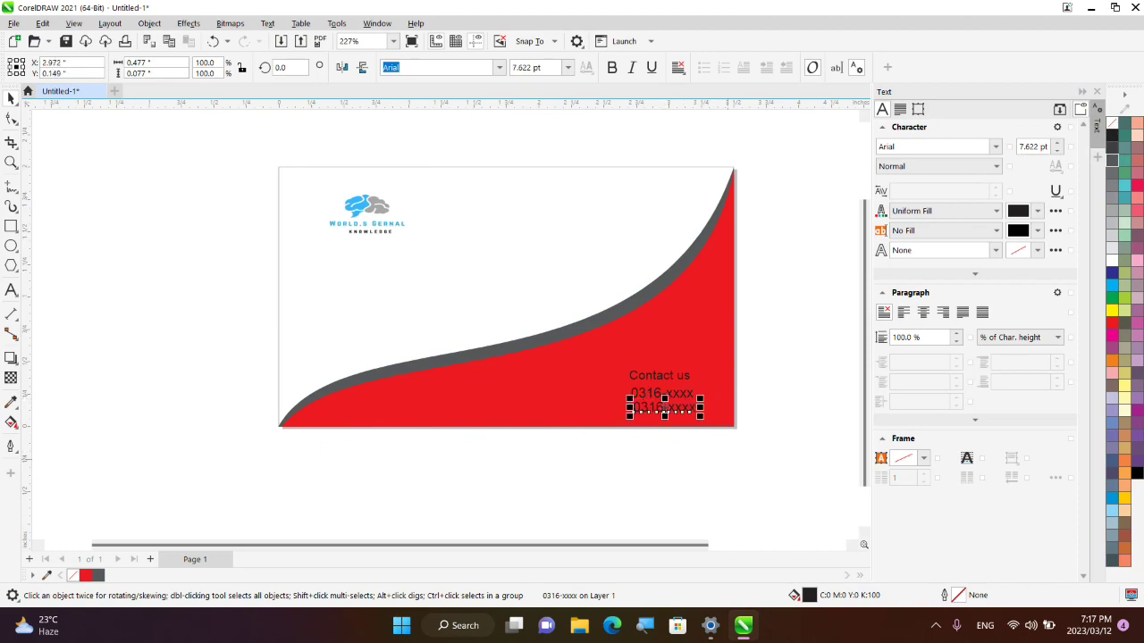
Fill "Contact us" and both phone number lines with white, and move them, flattened and widened, to the left part of the red shape.
right_click(611, 389)
key(Escape)
key(Escape)
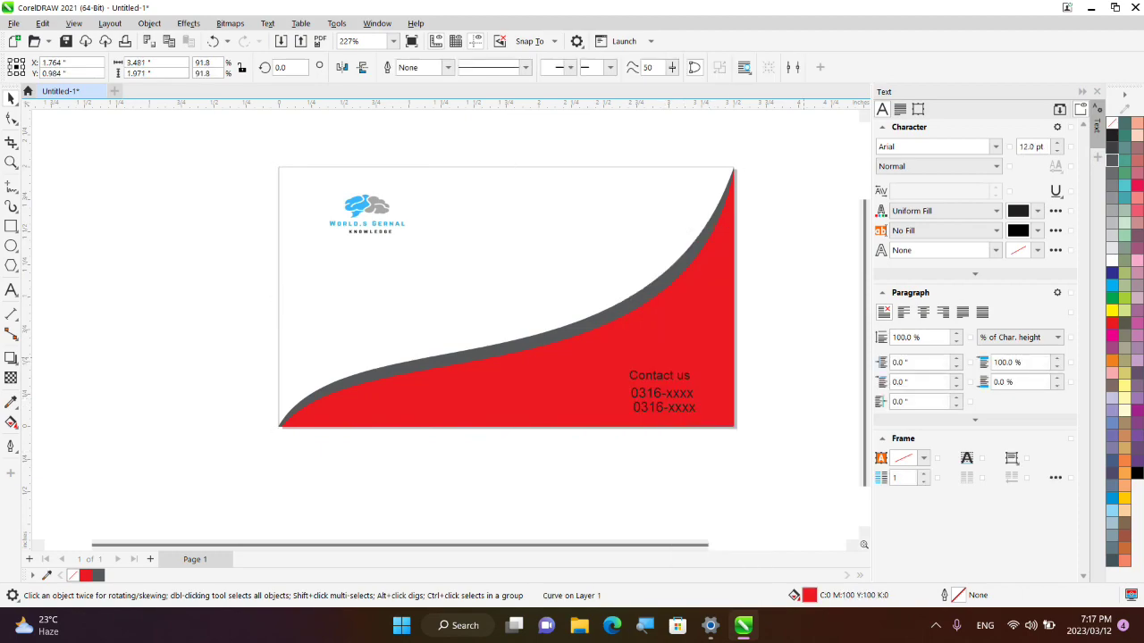
drag(719, 461, 626, 361)
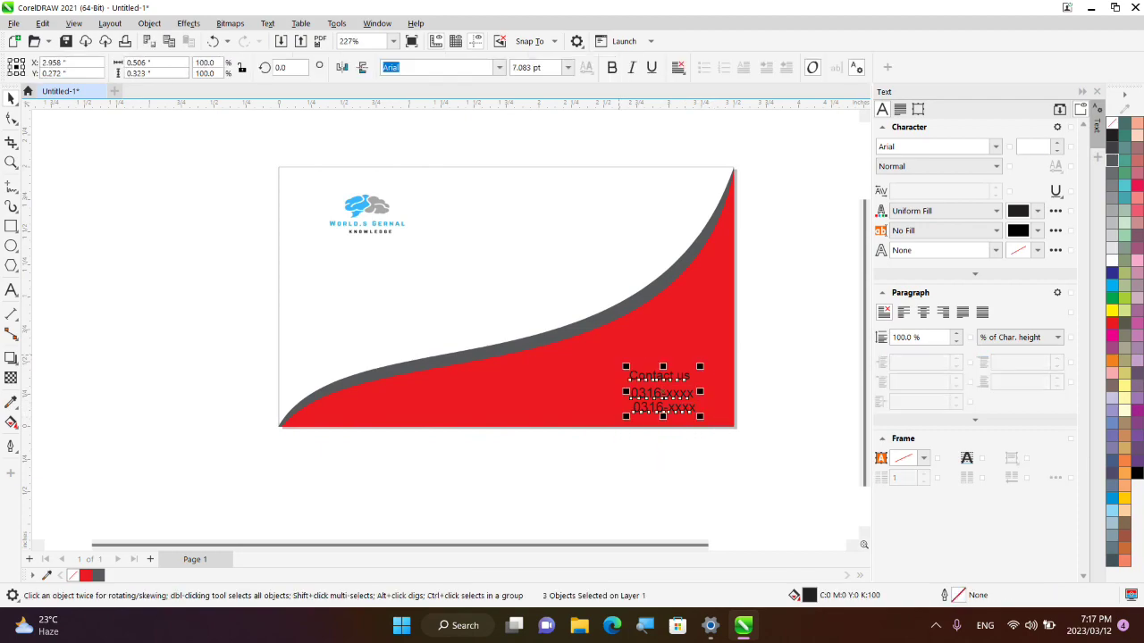
click(1112, 260)
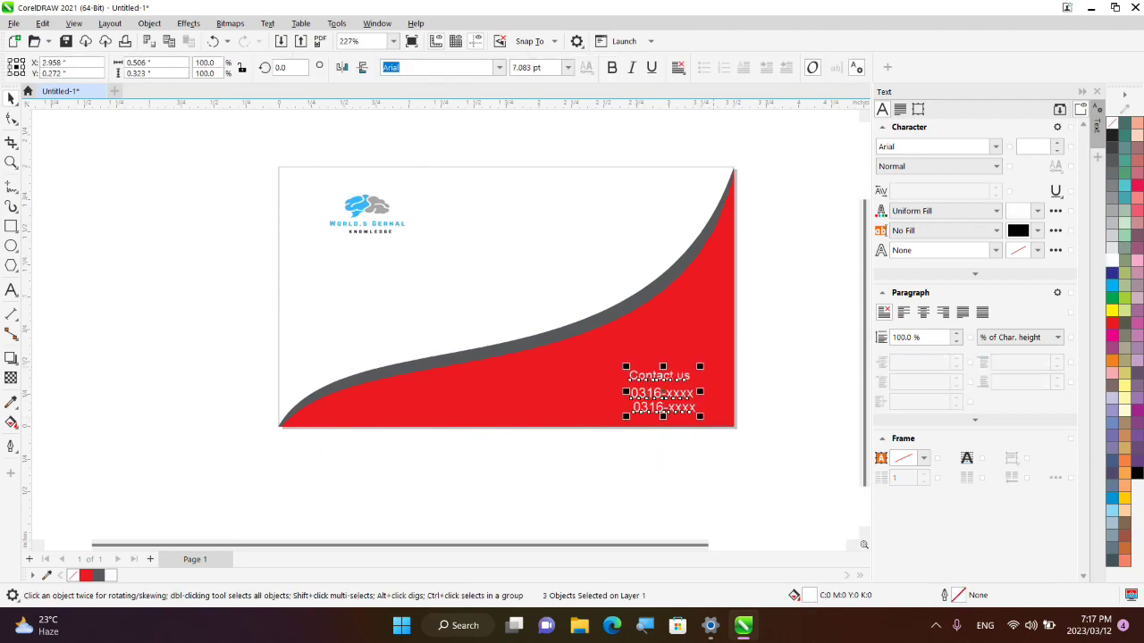
drag(663, 365, 491, 401)
key(Escape)
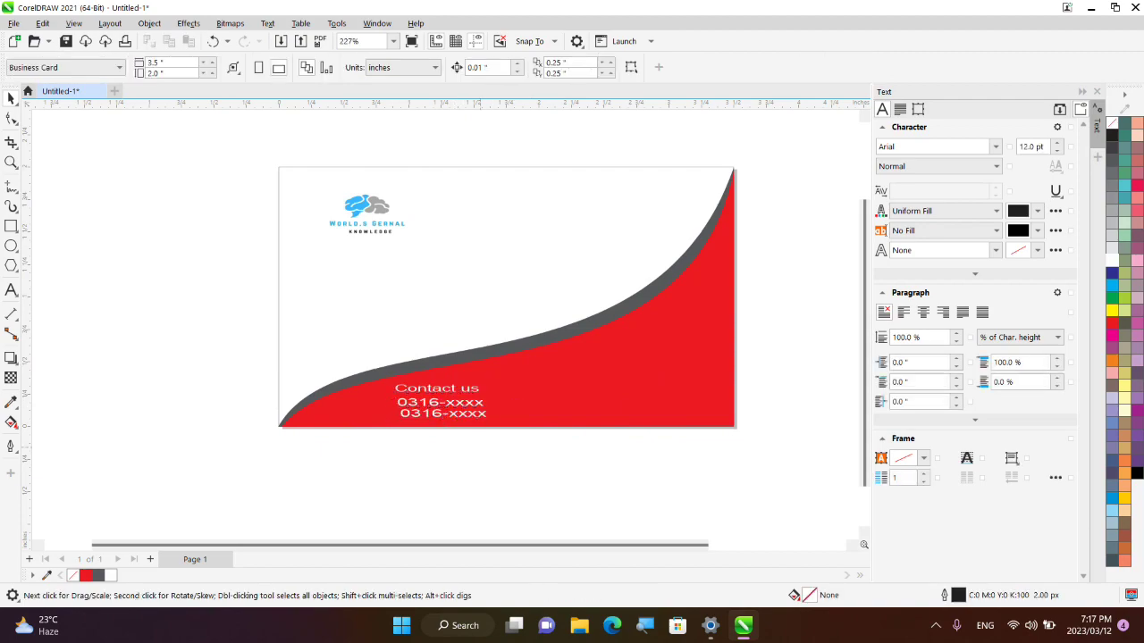
Delete both phone number lines below "Contact us".
click(443, 414)
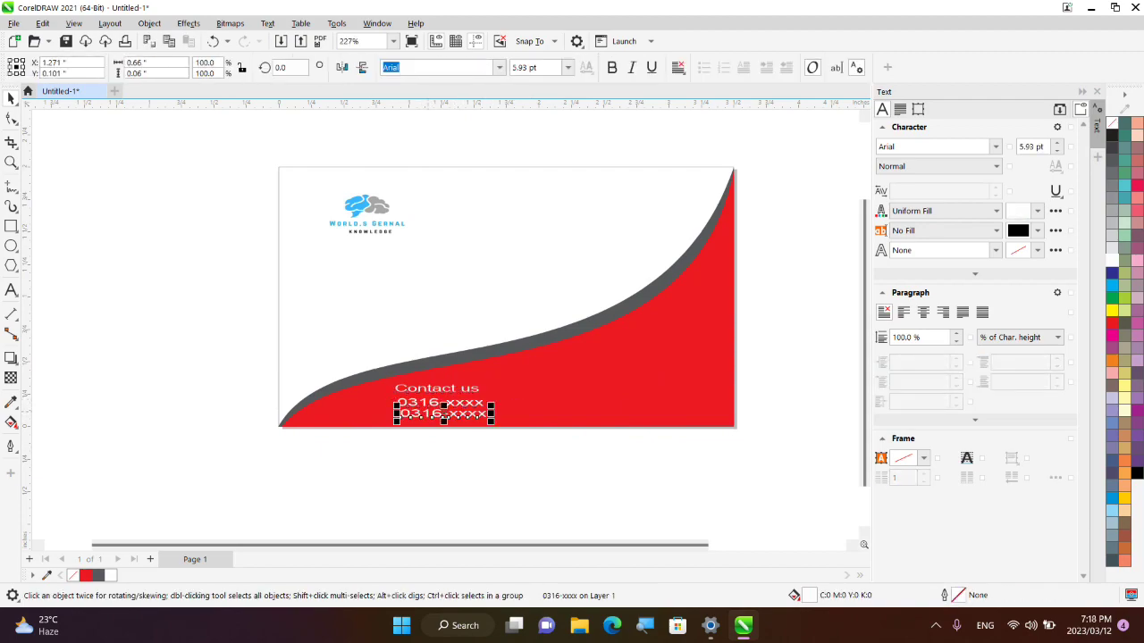
key(Delete)
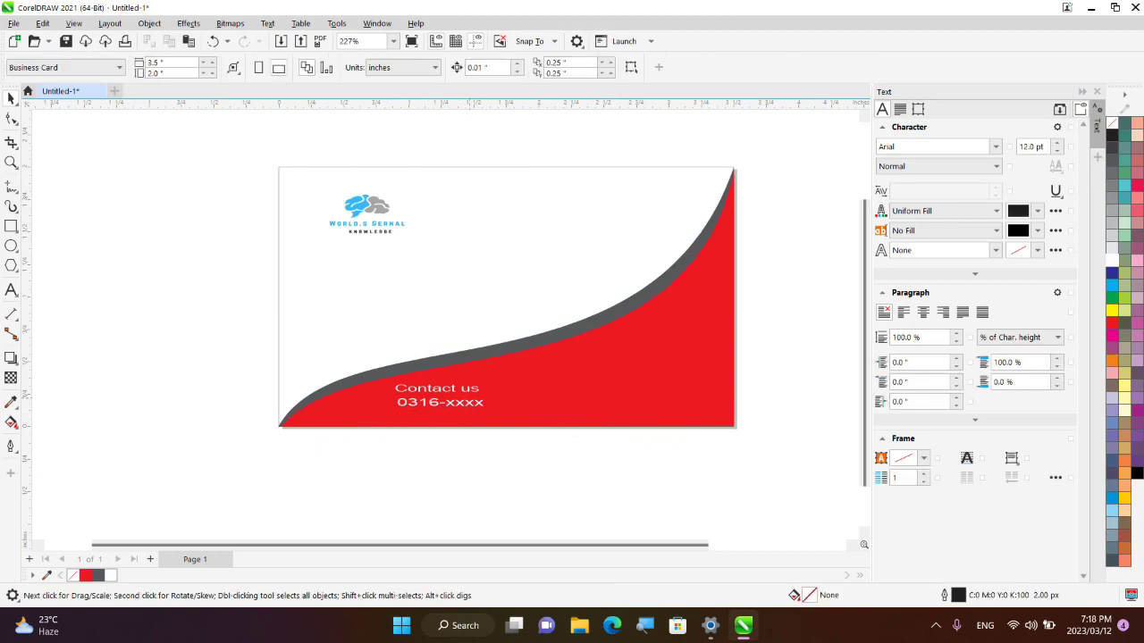
click(469, 413)
click(467, 403)
key(Delete)
Insert the placeholder phone number as white 5.93 pt text directly after "Contact us" on the same line.
click(11, 289)
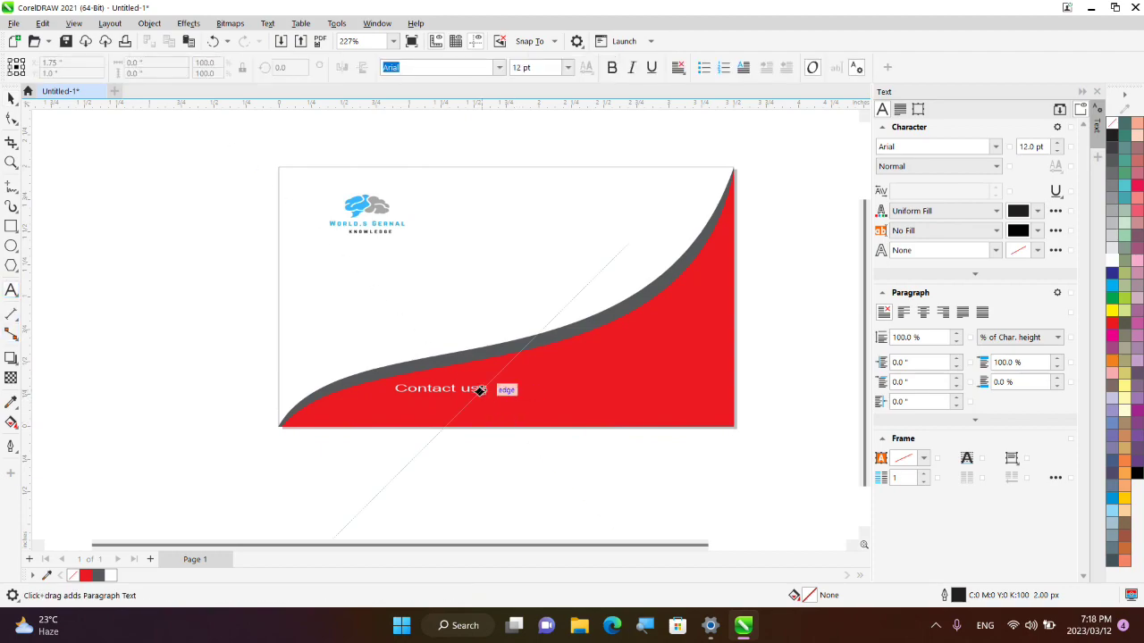
click(480, 388)
key(ctrl+z)
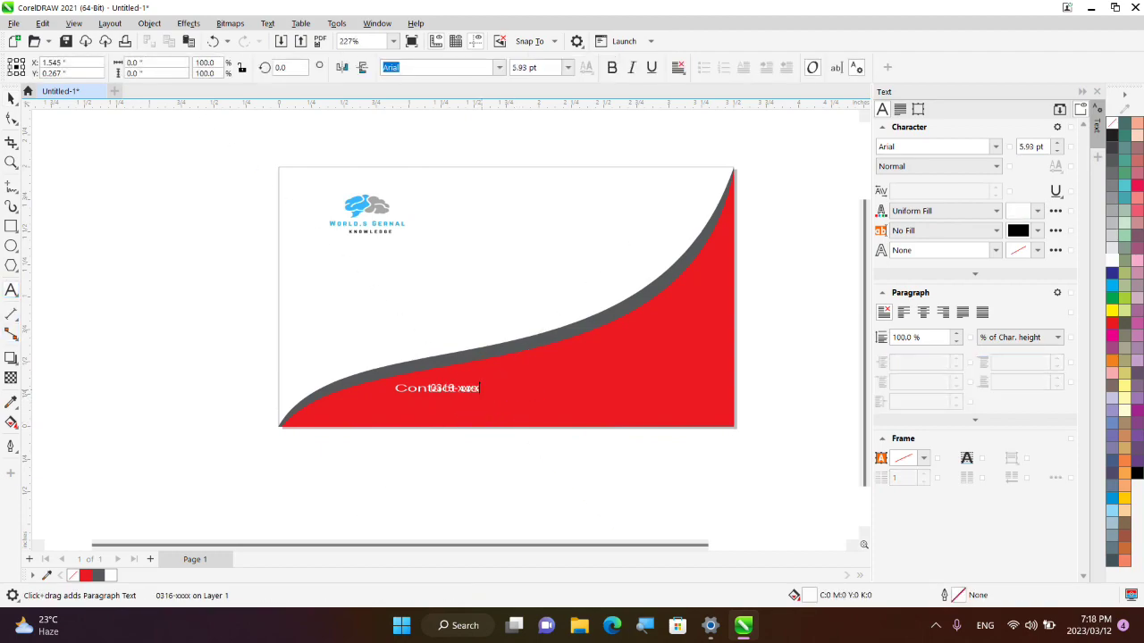
drag(454, 388, 506, 388)
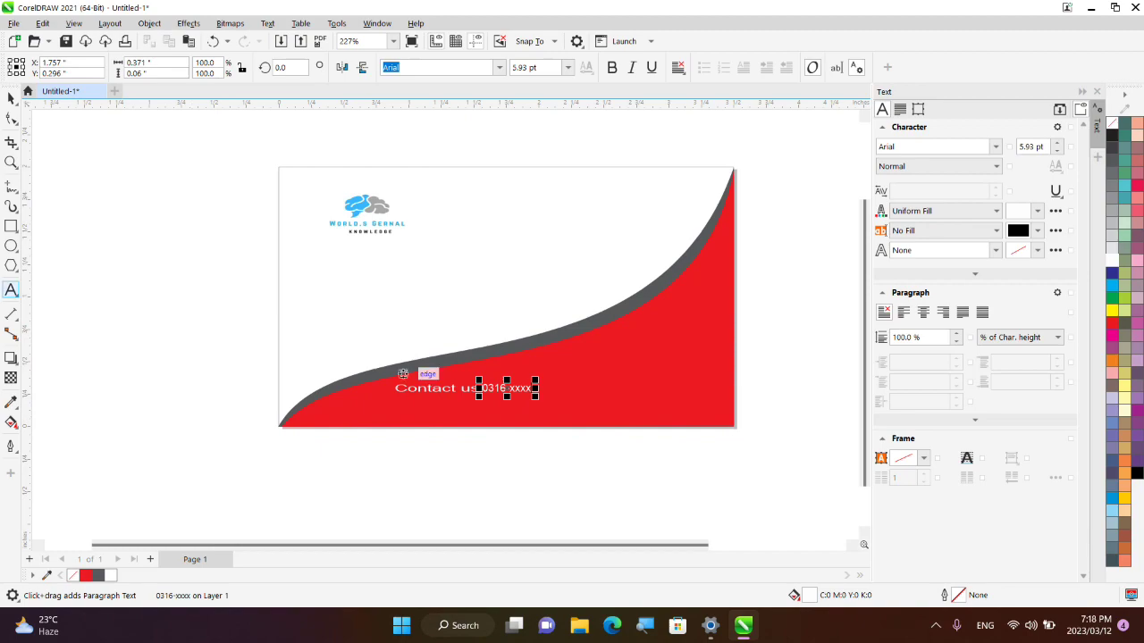
Add a colon at the end of the "Contact us" text.
click(429, 388)
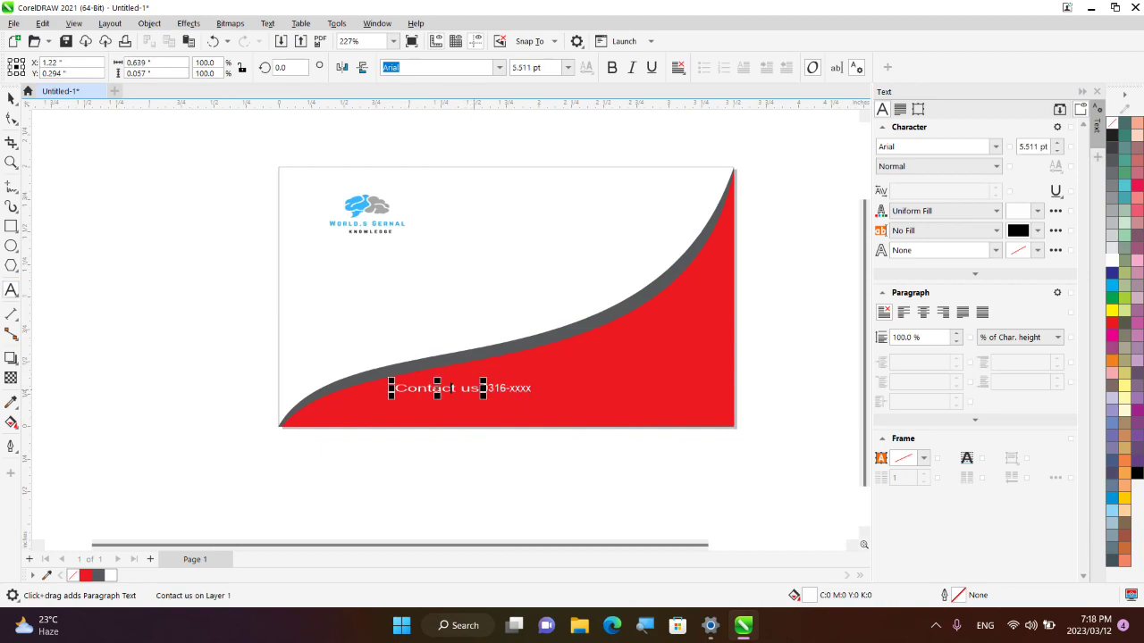
click(479, 388)
text(:)
Move "Contact us:" and the phone number together to the lower-right corner of the red shape.
click(10, 98)
drag(544, 441, 360, 376)
drag(433, 391, 389, 411)
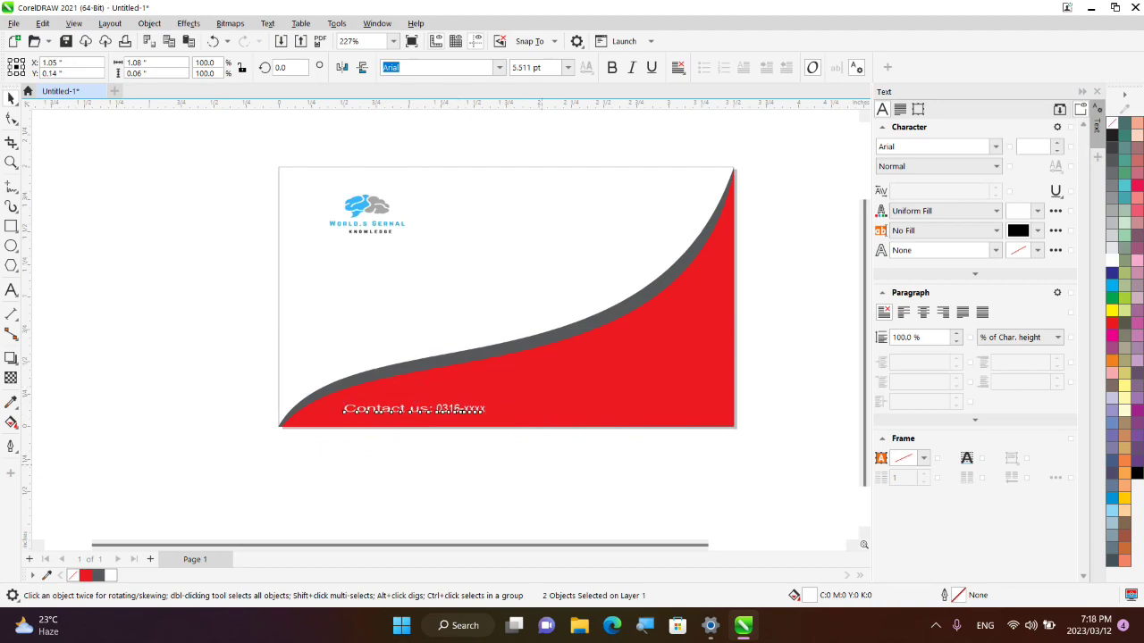
key(Escape)
drag(528, 460, 325, 362)
drag(420, 409, 573, 381)
drag(493, 364, 570, 380)
drag(716, 379, 715, 387)
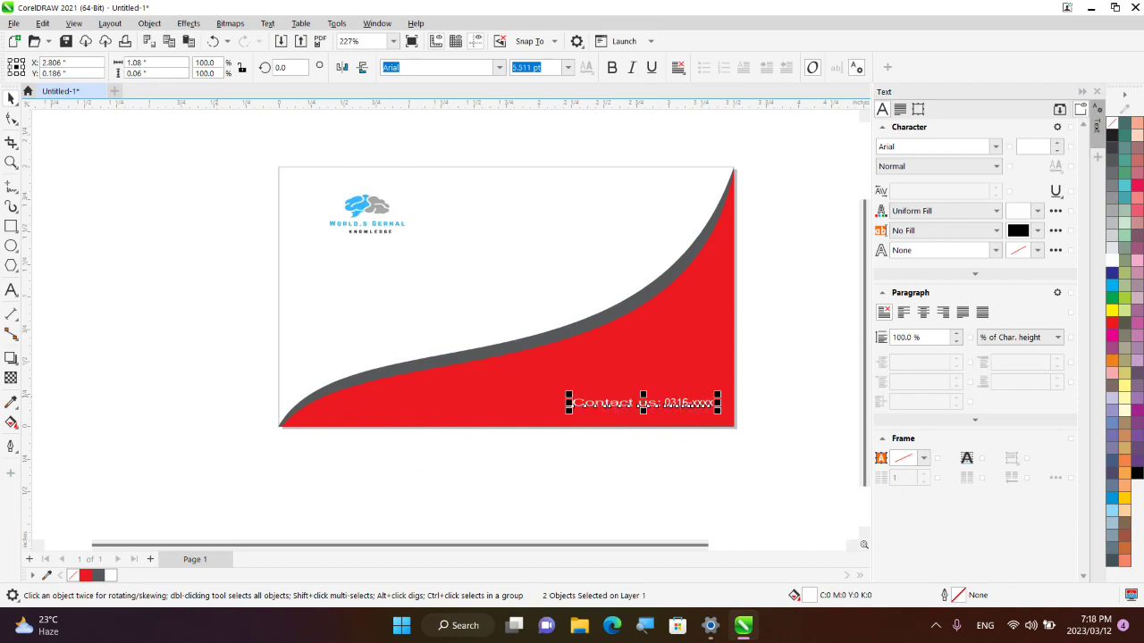
Draw an upright ellipse about 0.15 by 0.22 inches in the empty area left of the card.
key(F8)
click(11, 246)
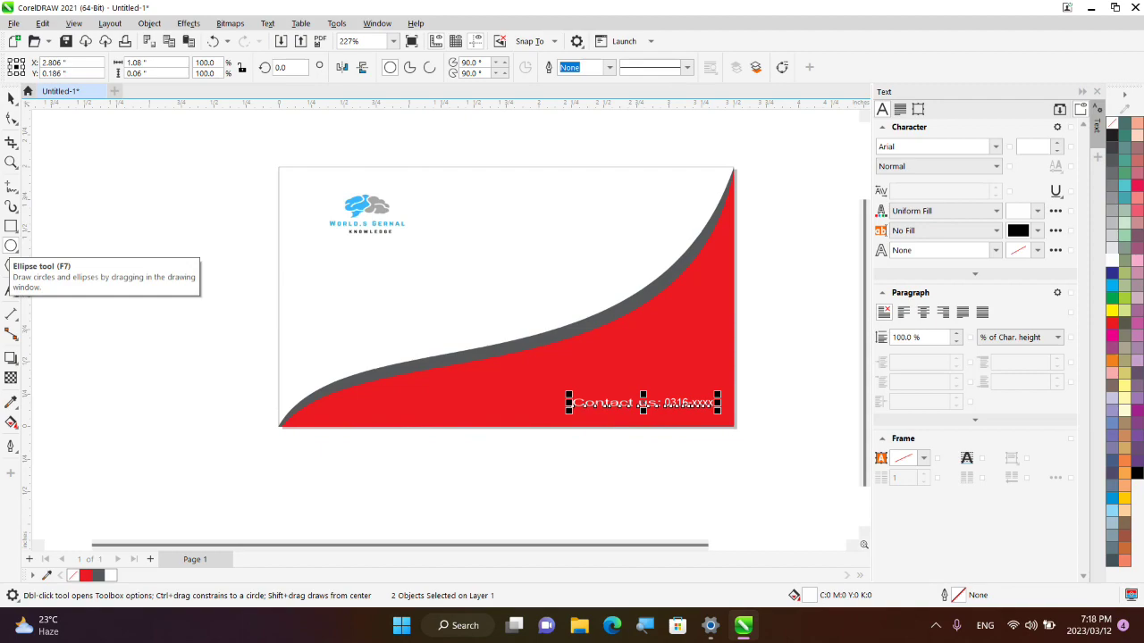
drag(157, 221, 177, 249)
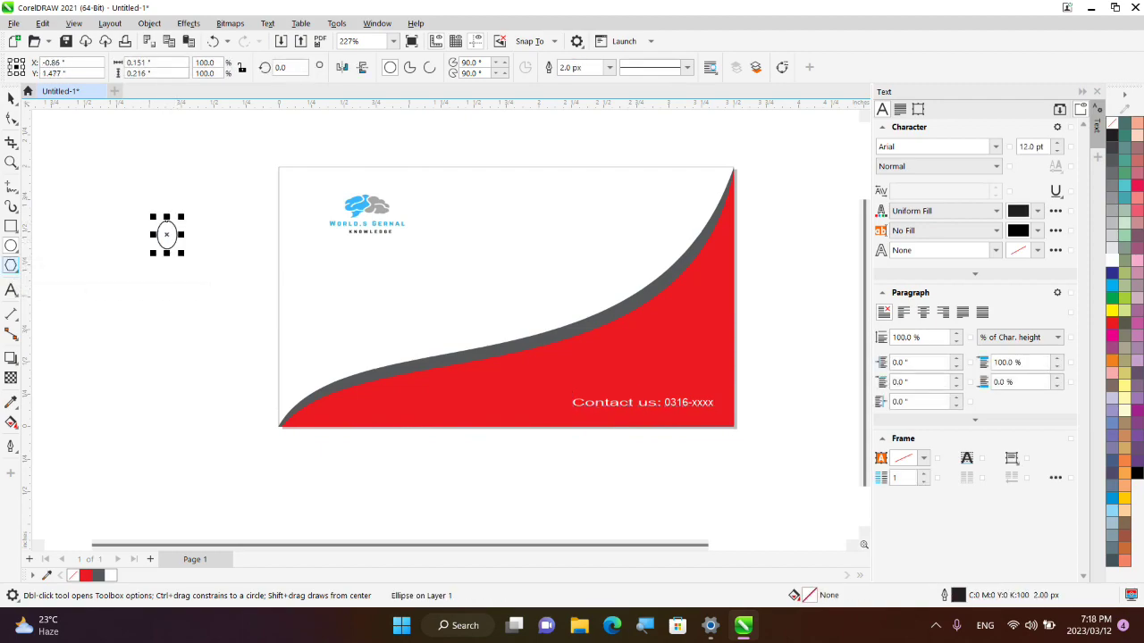
Draw a right triangle about 0.22 by 0.23 inches below the ellipse, using the common shapes.
click(11, 266)
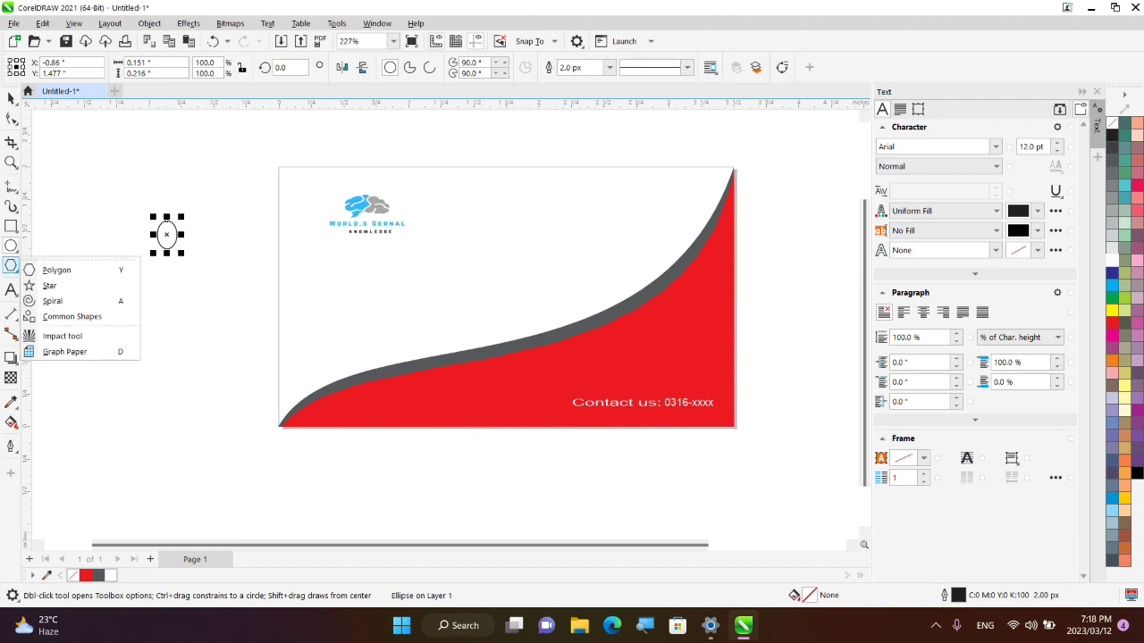
click(63, 316)
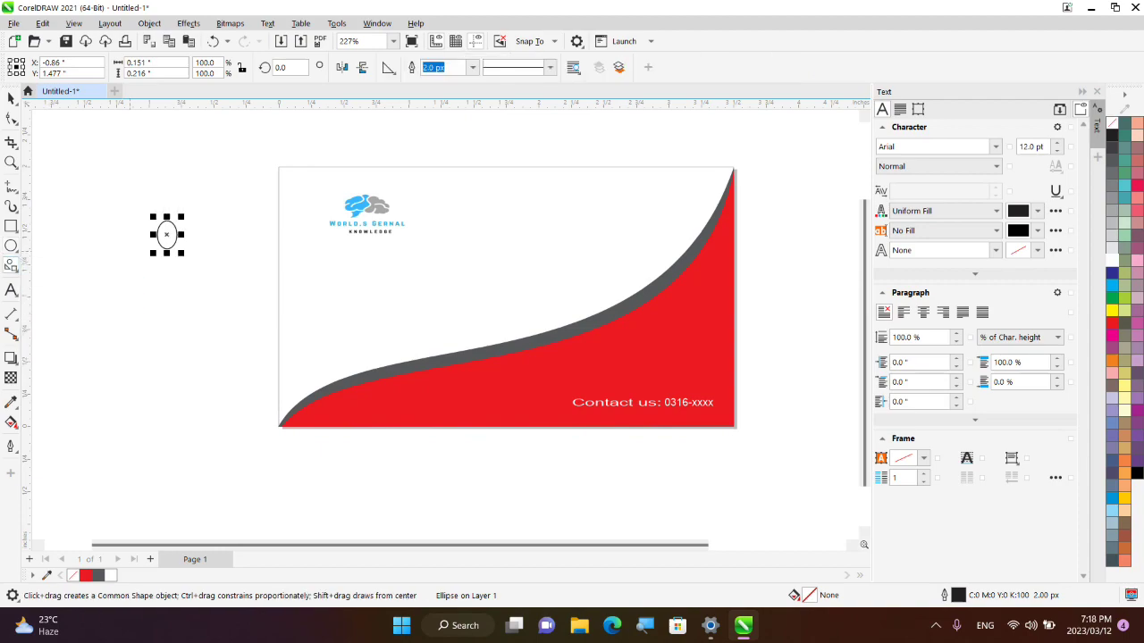
click(388, 67)
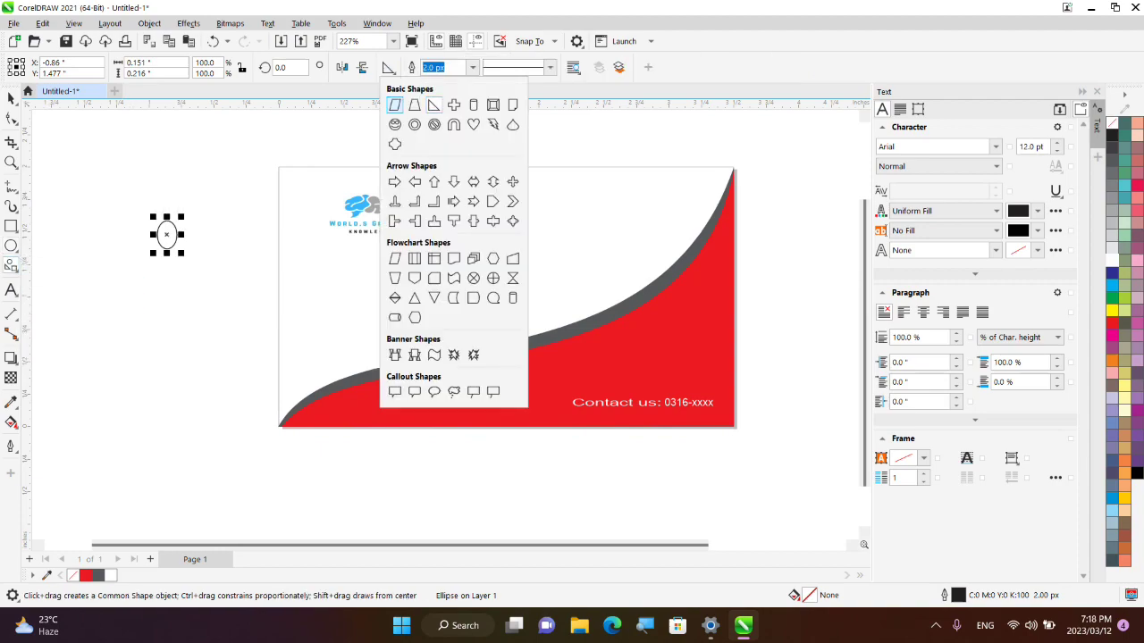
click(433, 105)
drag(161, 280, 199, 318)
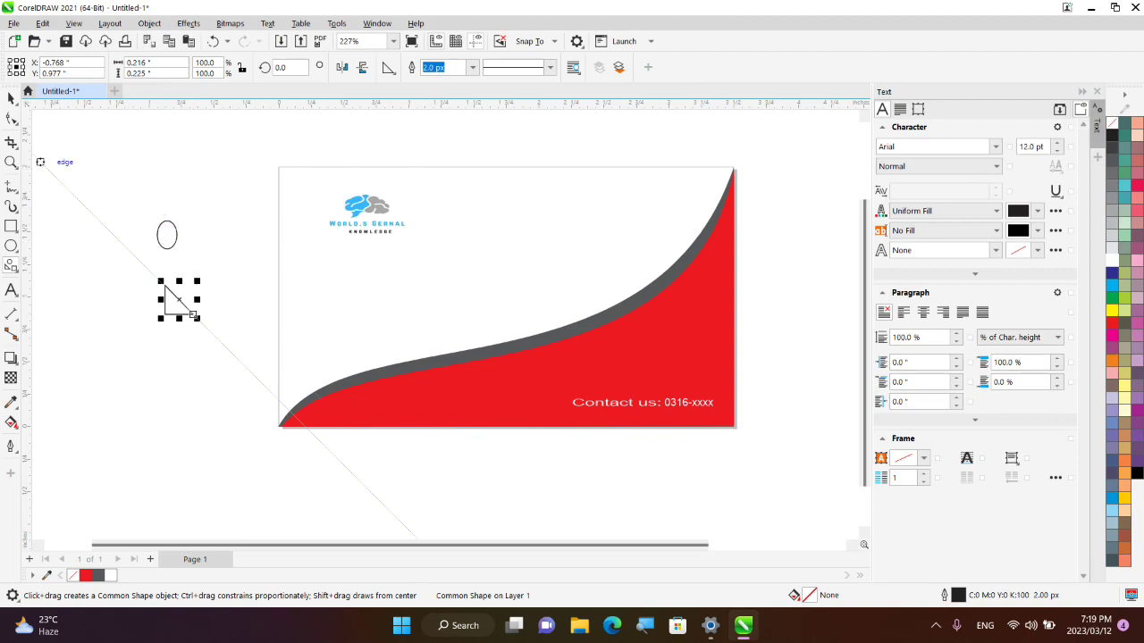
Convert the right triangle to curves and show its nodes for editing.
click(12, 118)
key(space)
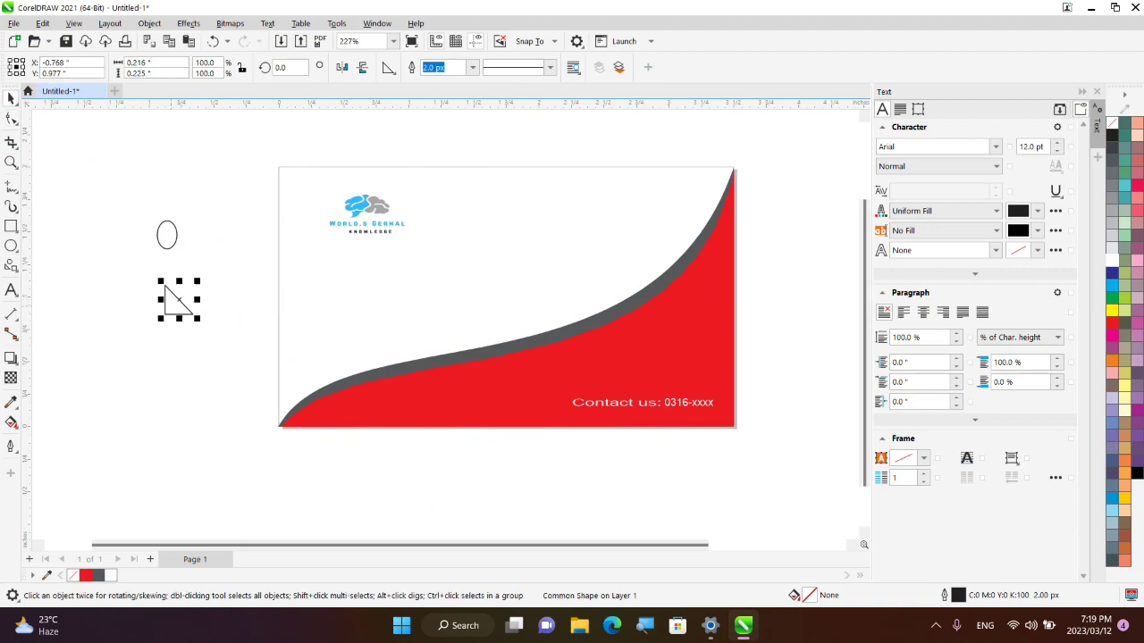
right_click(166, 287)
click(165, 288)
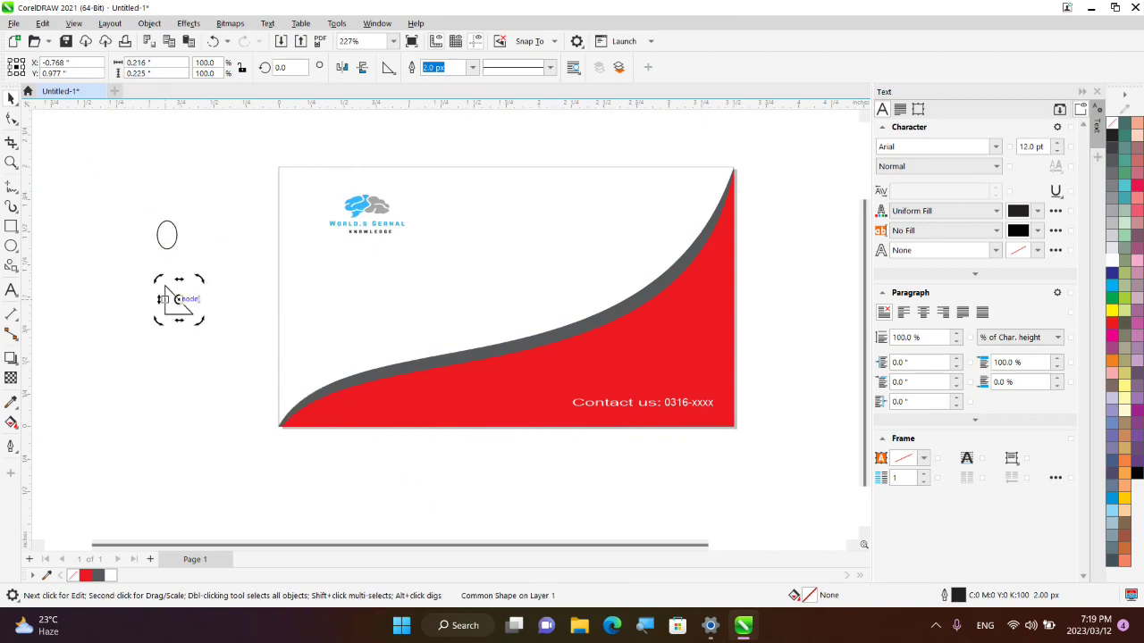
right_click(165, 289)
drag(105, 332, 178, 314)
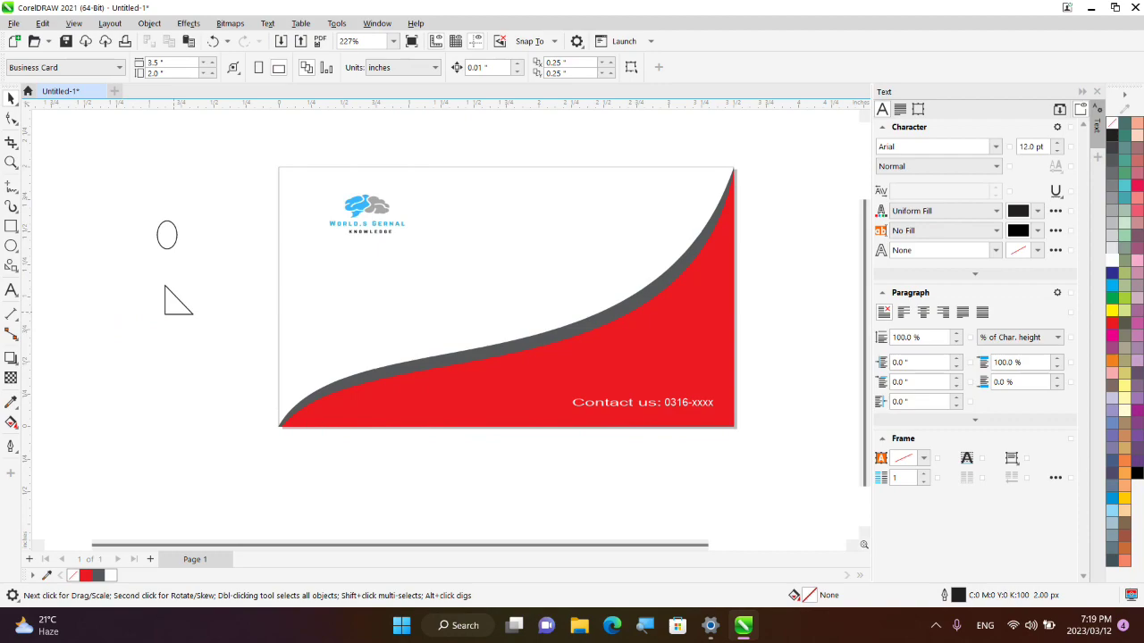
click(173, 314)
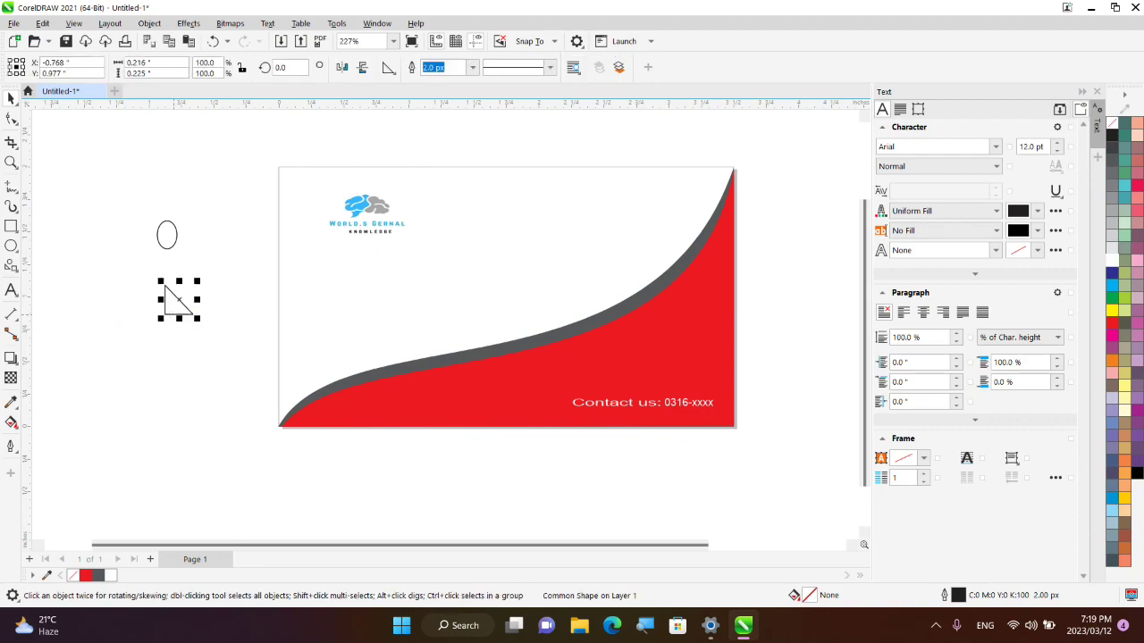
right_click(165, 285)
click(228, 227)
click(11, 118)
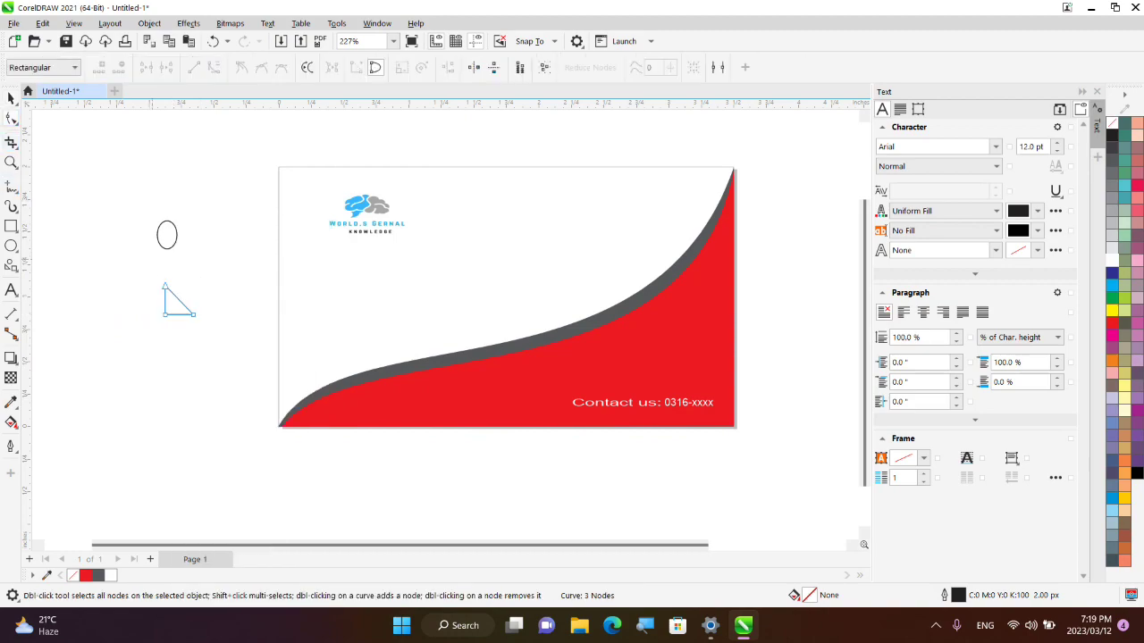
Reshape the triangle into a downward-pointing tip about 0.14 by 0.29 inches, with its two upper nodes on the ellipse's sides.
drag(164, 286, 172, 243)
drag(165, 286, 159, 242)
scroll(129, 261, up, 5)
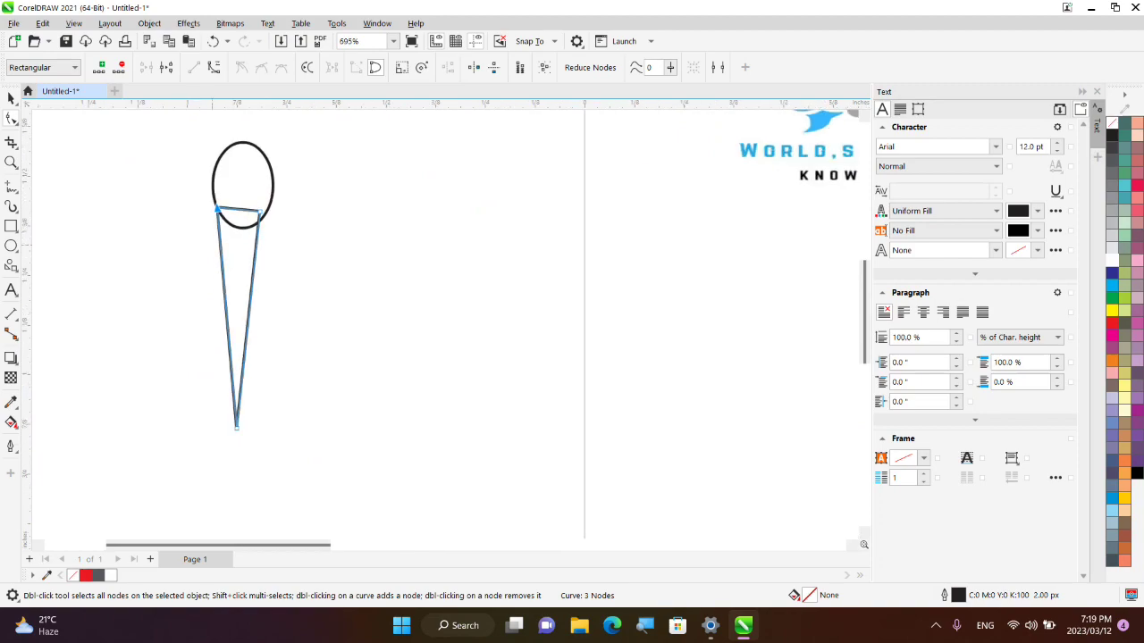
drag(259, 210, 214, 200)
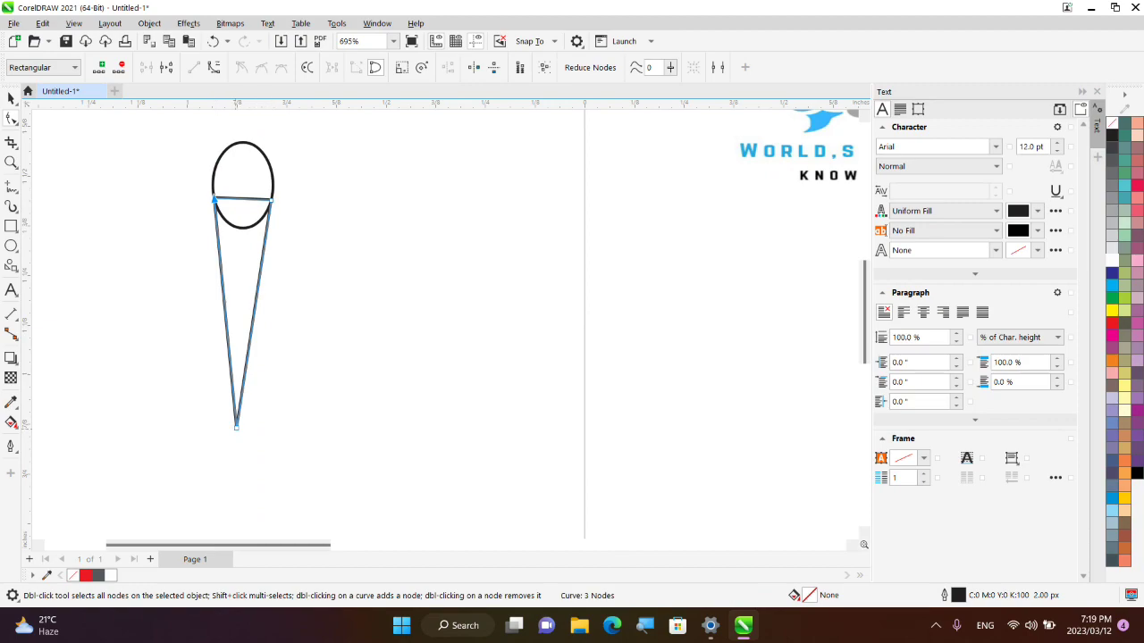
drag(235, 427, 242, 313)
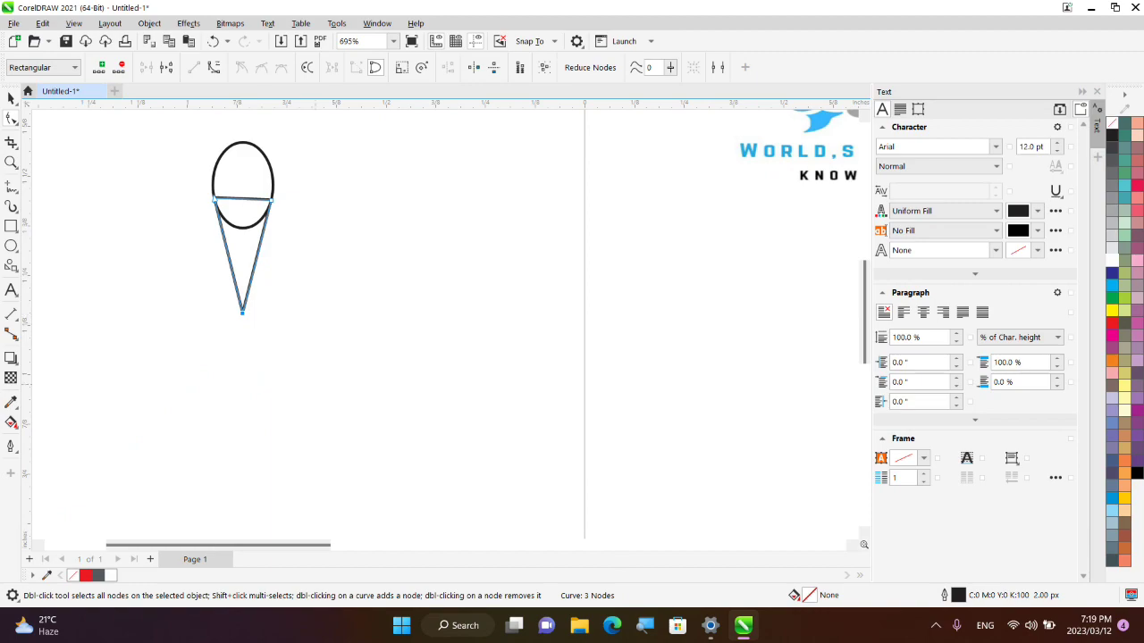
key(space)
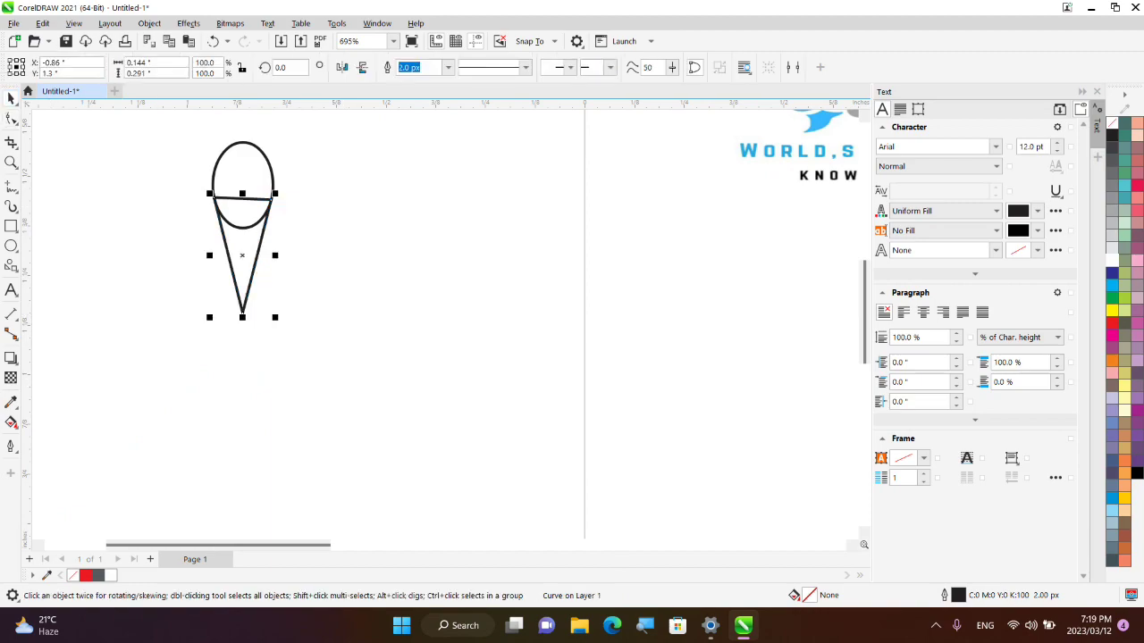
Weld the ellipse and the triangle into a single location pin outline.
key(Escape)
drag(358, 377, 359, 377)
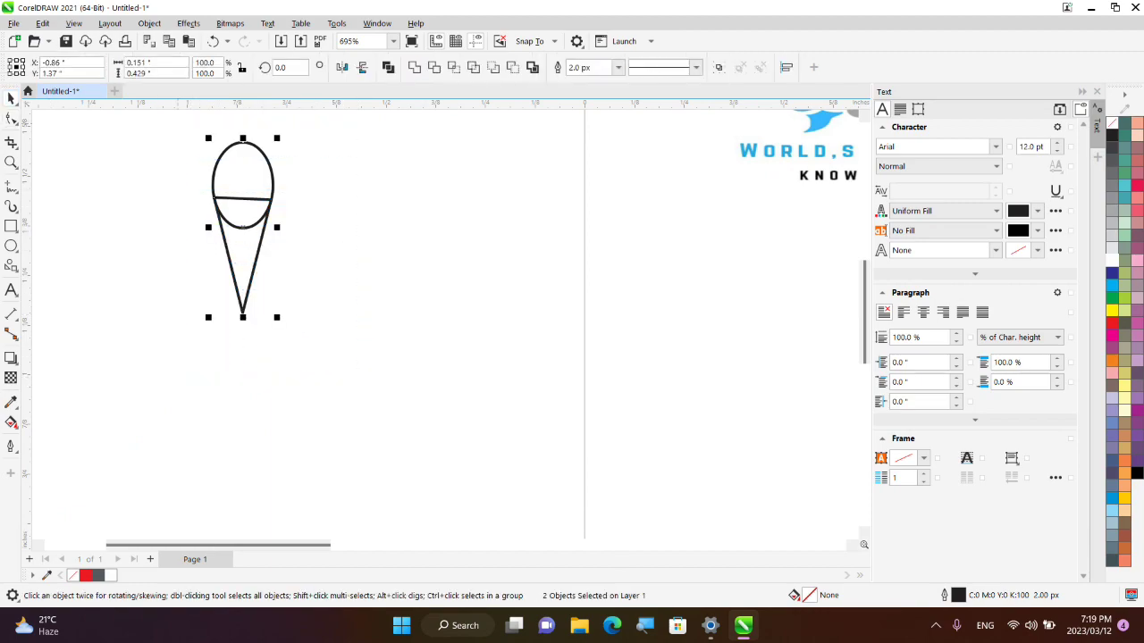
key(Escape)
drag(292, 330, 158, 128)
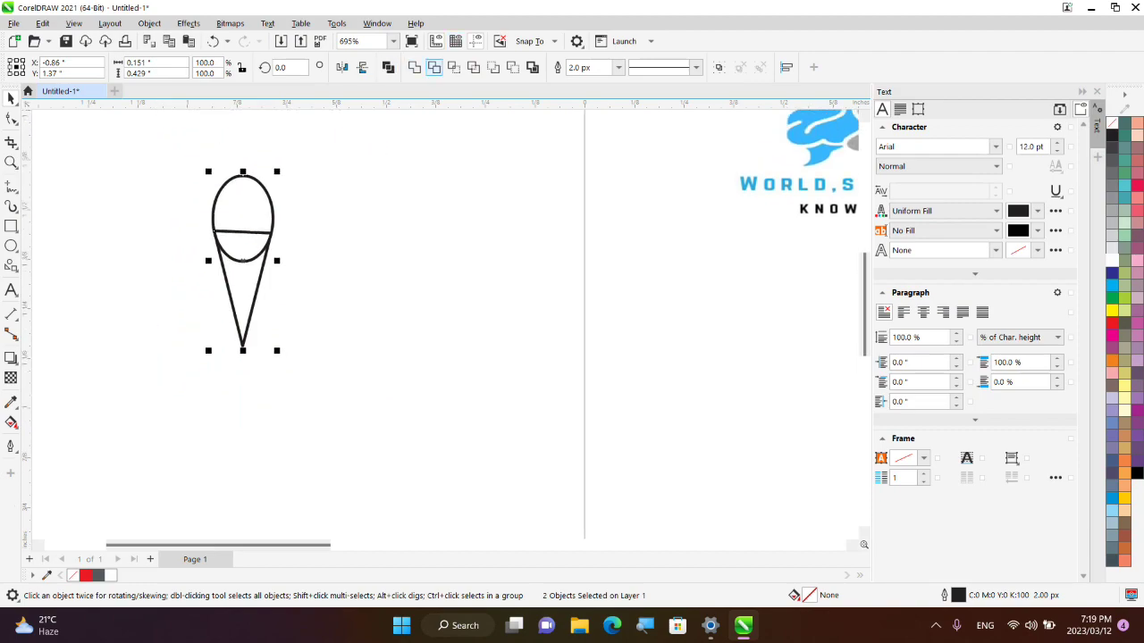
click(413, 67)
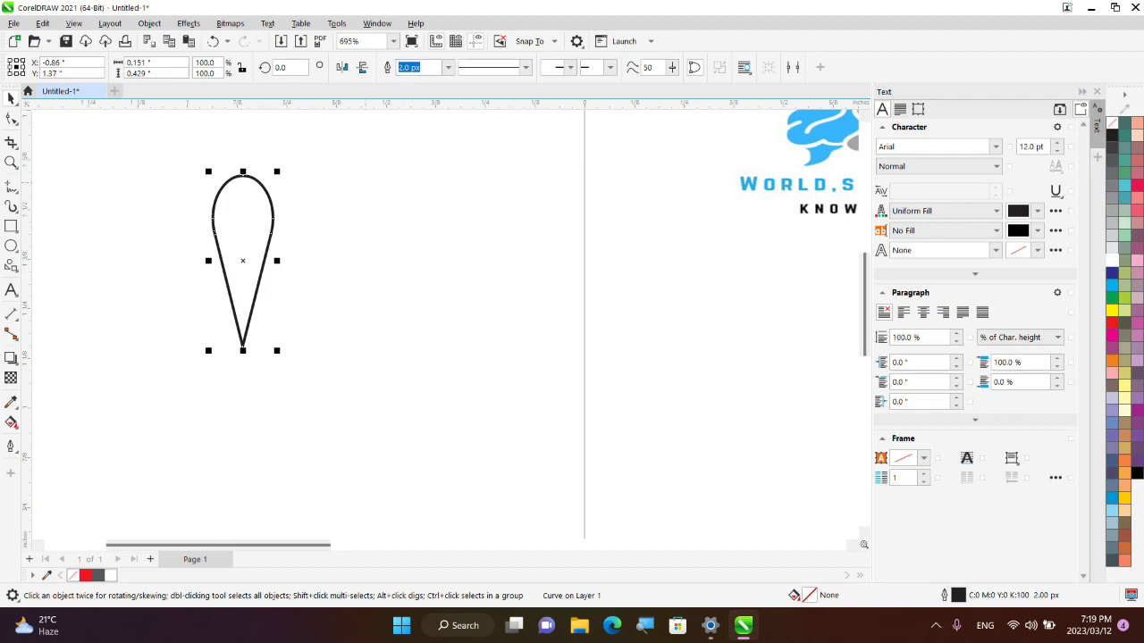
key(Escape)
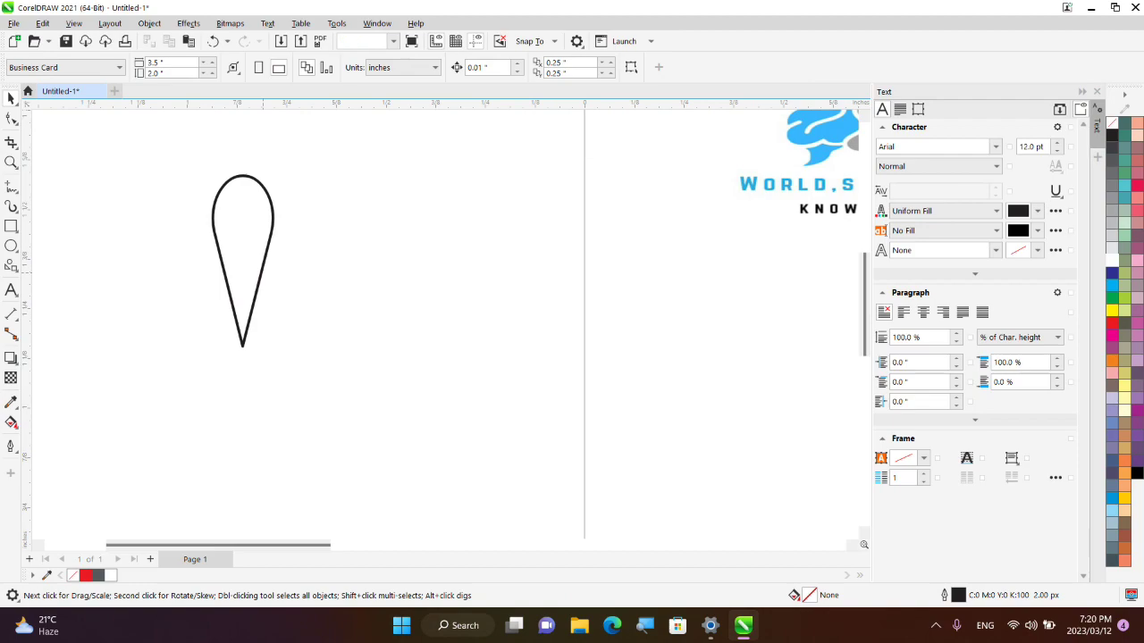
Fill the location pin shape with white.
click(260, 268)
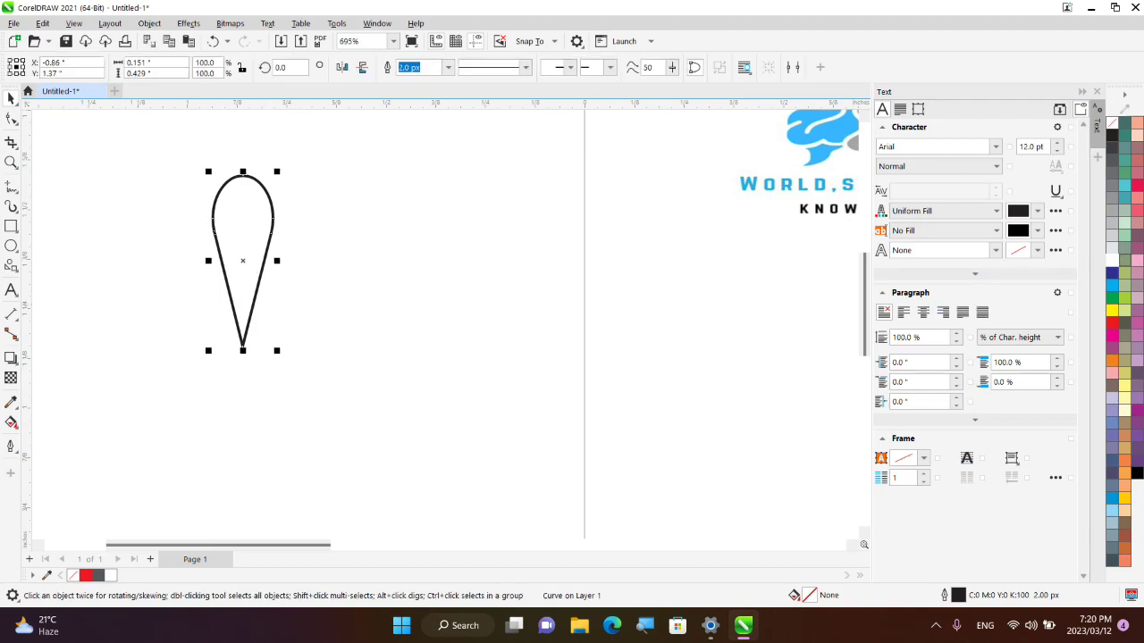
click(1111, 260)
key(Escape)
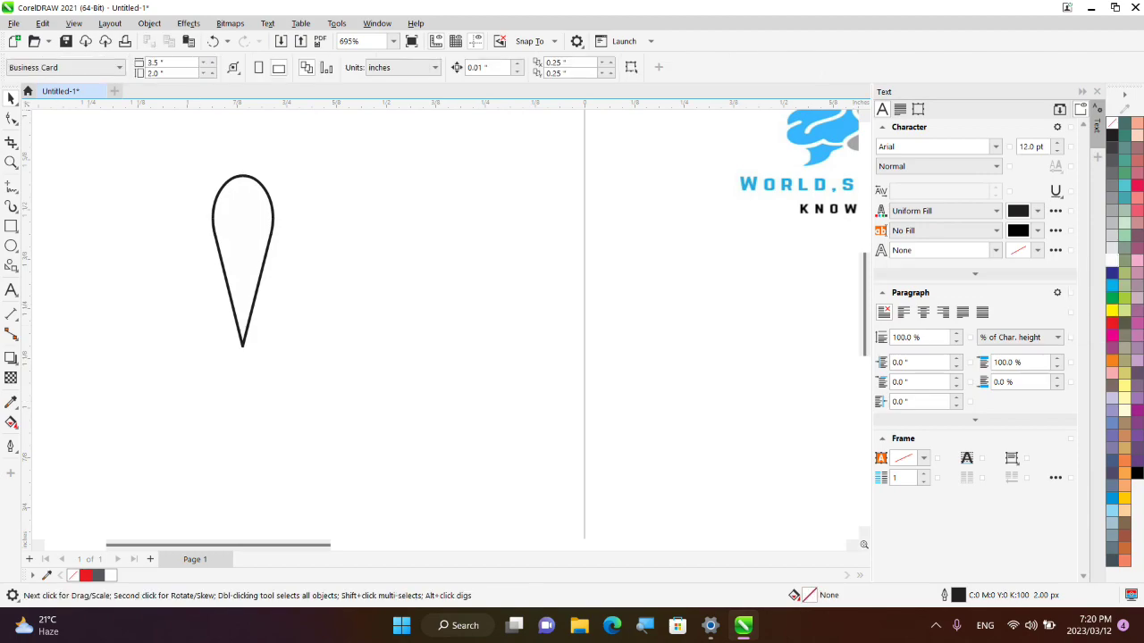
Draw a small near-circular ellipse about 0.064 by 0.067 inches in the upper part of the pin.
click(11, 245)
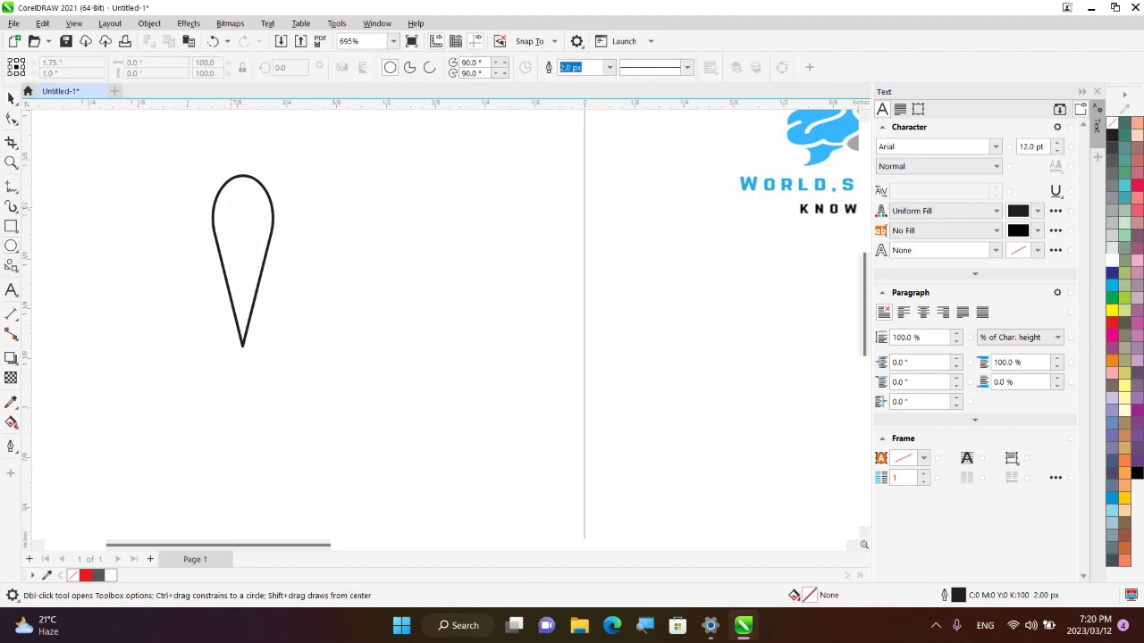
drag(231, 208, 256, 233)
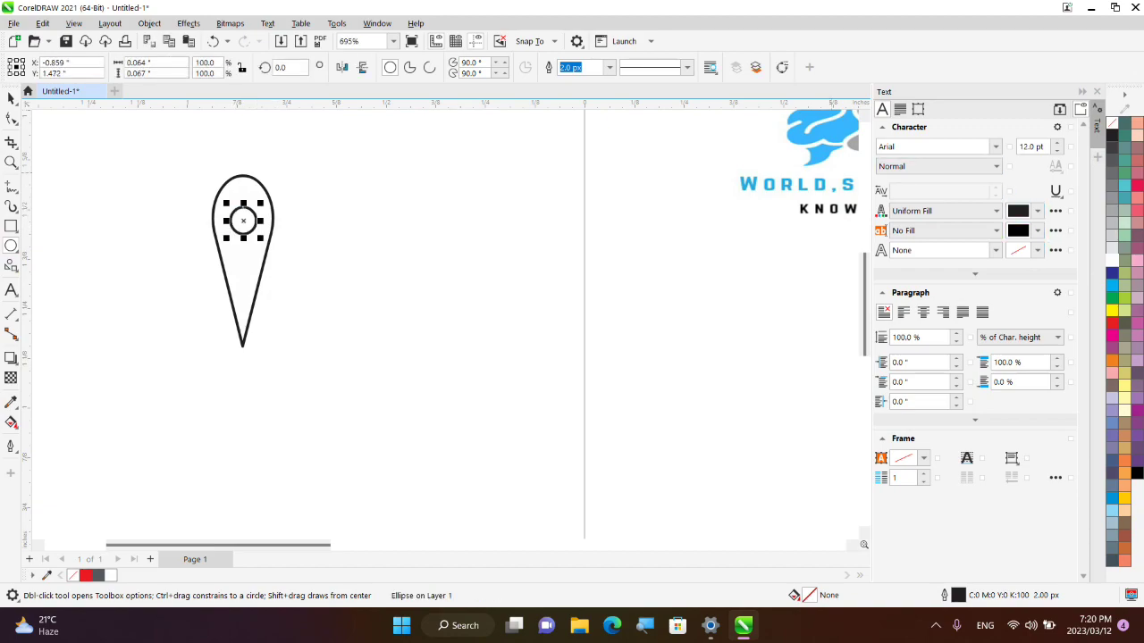
Fill the small circle with red and remove the outlines from both the circle and the location pin.
click(1111, 322)
click(11, 98)
drag(179, 173, 350, 433)
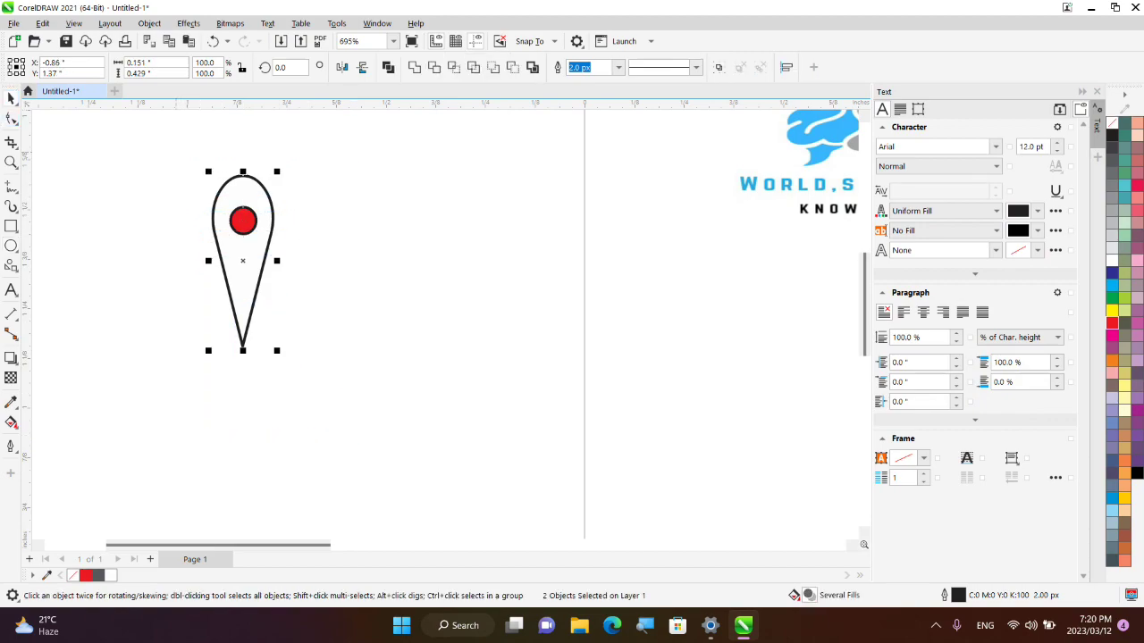
click(618, 67)
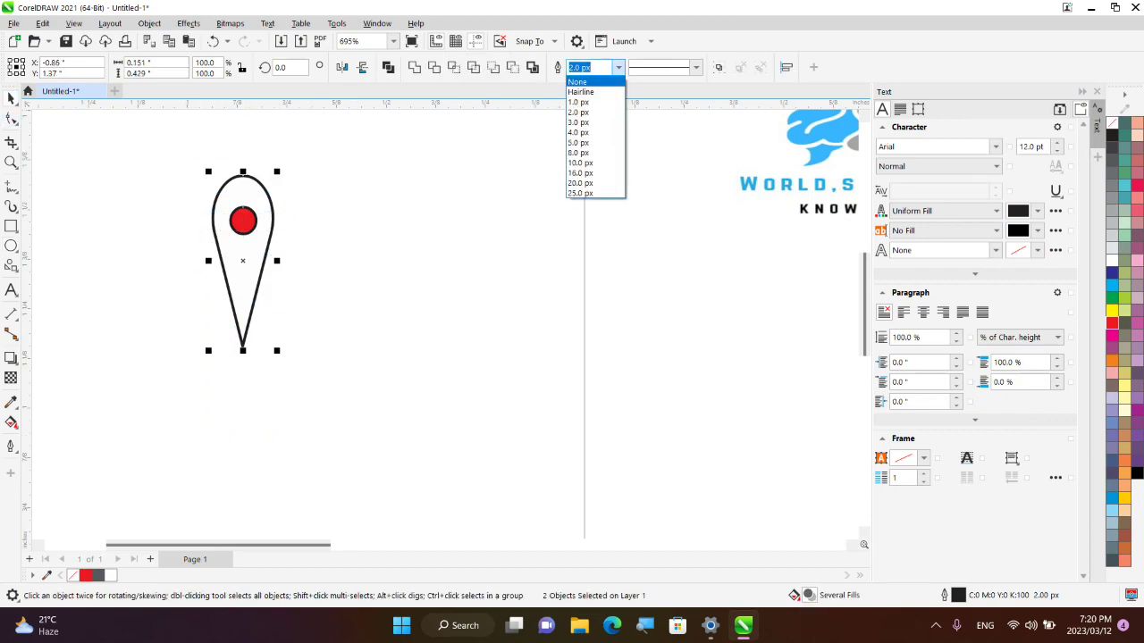
click(594, 81)
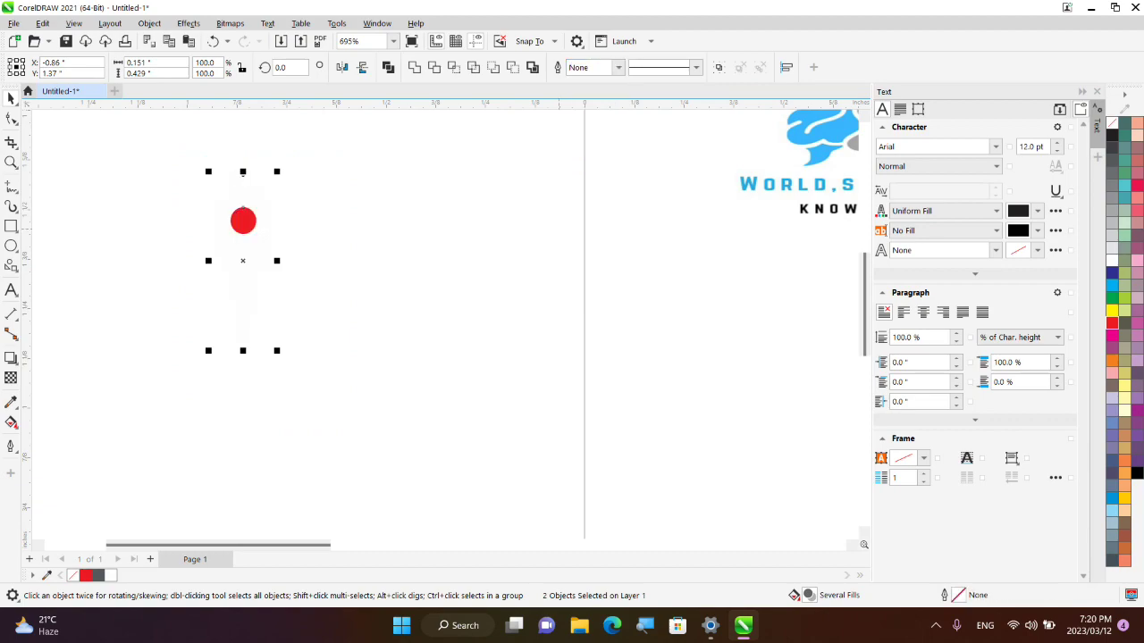
Group the pin with its circle and place it, scaled to about 0.04 by 0.11 inches, on the red shape near the card's lower-left corner.
scroll(558, 229, down, 2)
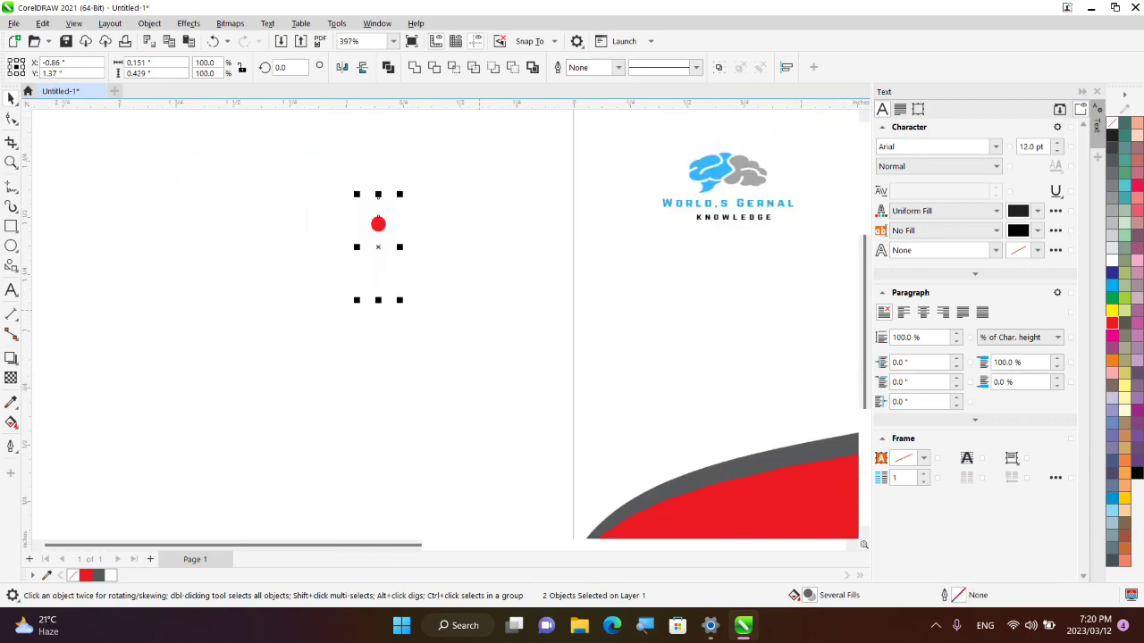
key(ctrl+g)
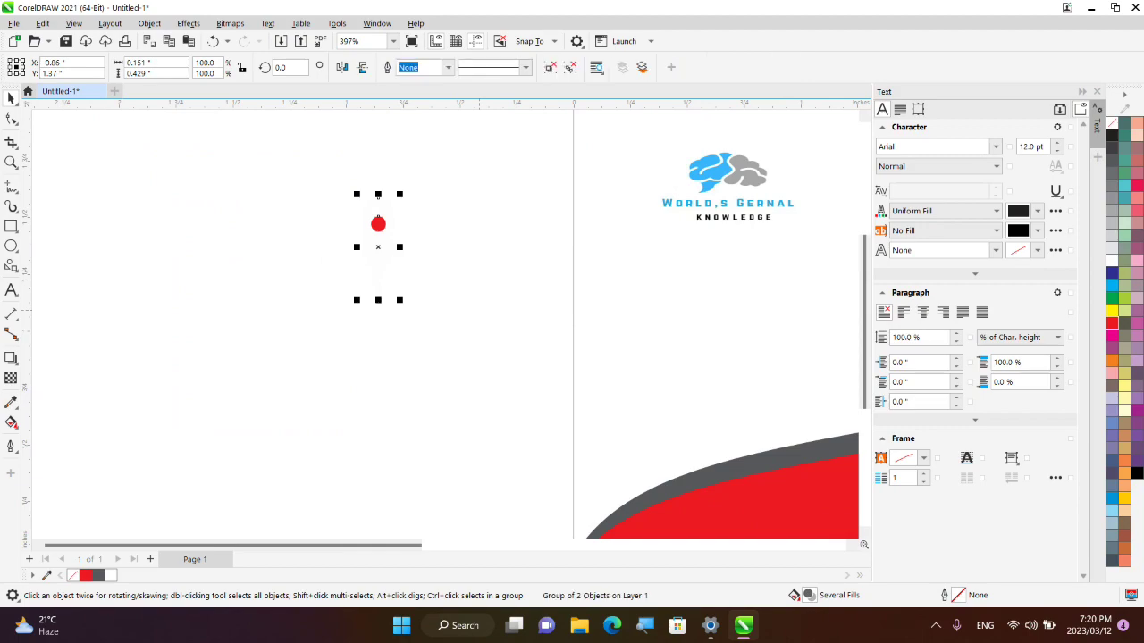
drag(384, 244, 652, 408)
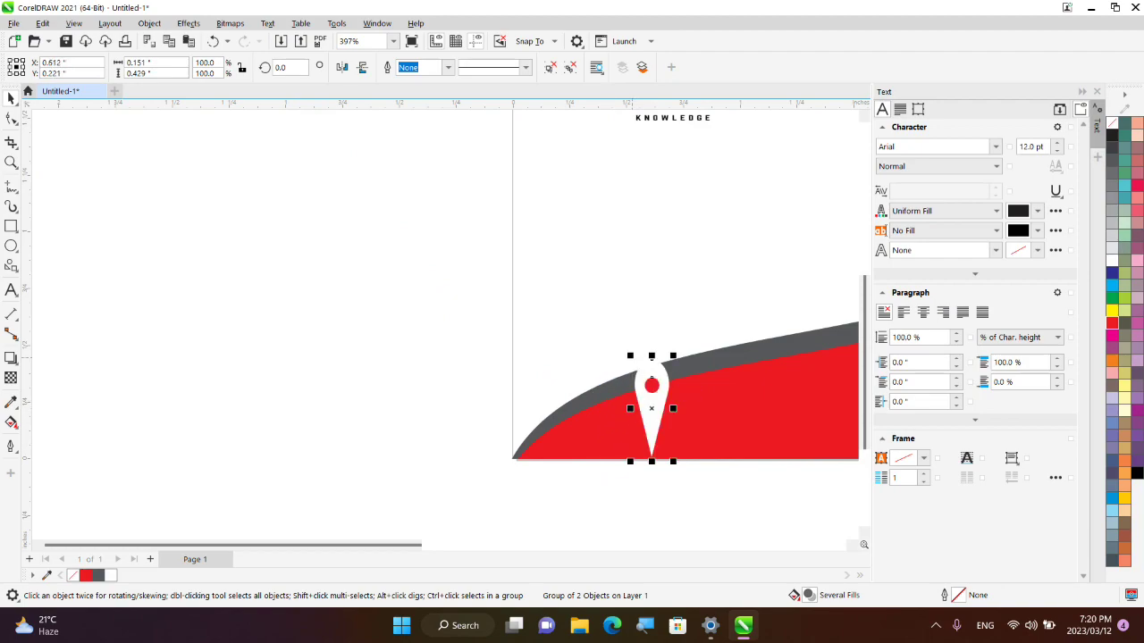
drag(630, 356, 663, 432)
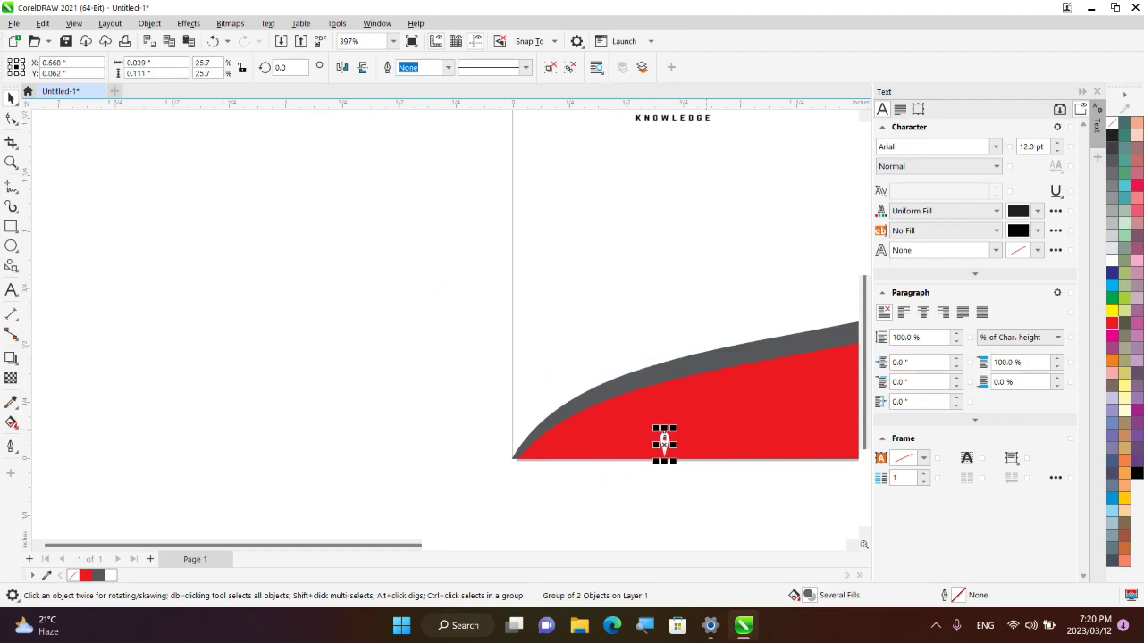
scroll(444, 327, right, 3)
drag(386, 440, 375, 424)
key(Escape)
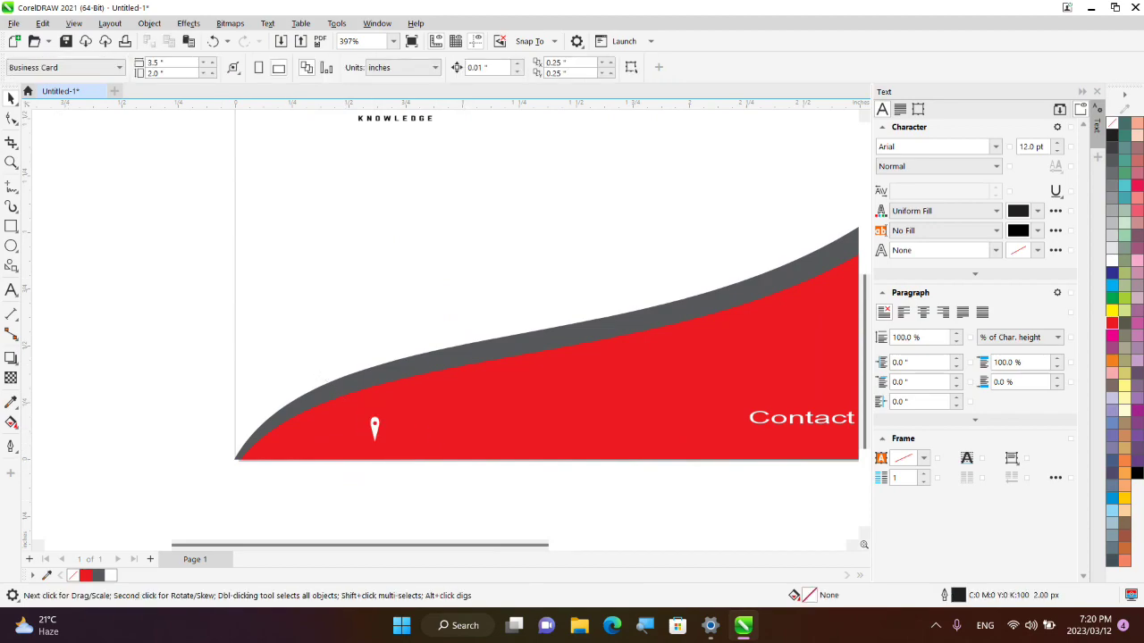
Add the artistic text "Pakistan" in 24 pt Arial on the empty area beside the card.
click(11, 290)
click(141, 277)
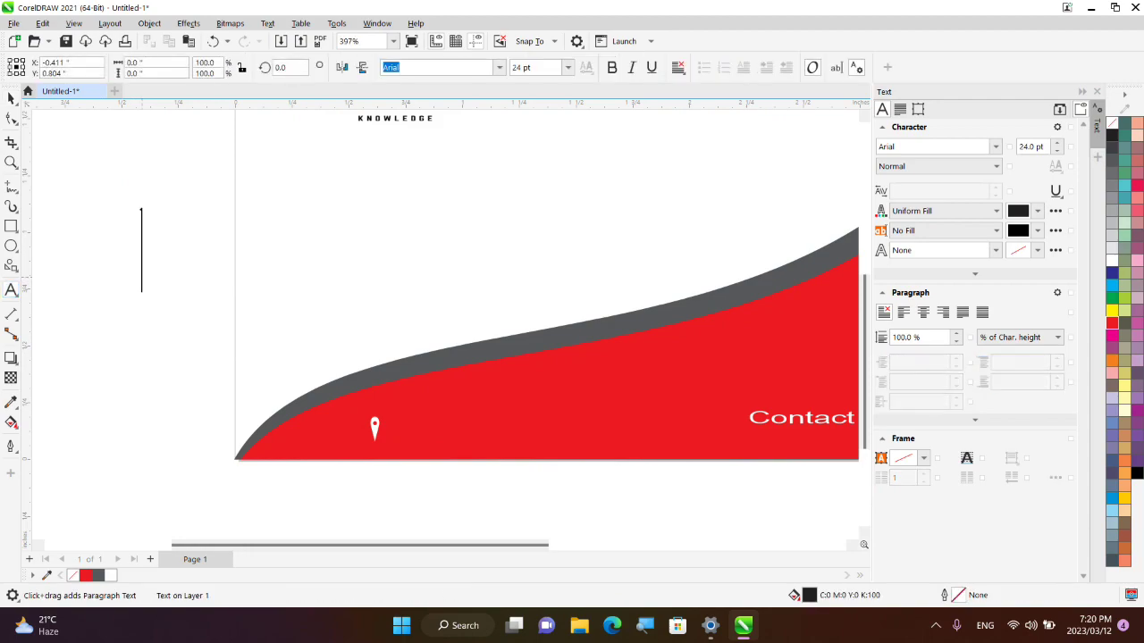
text(p)
key(Escape)
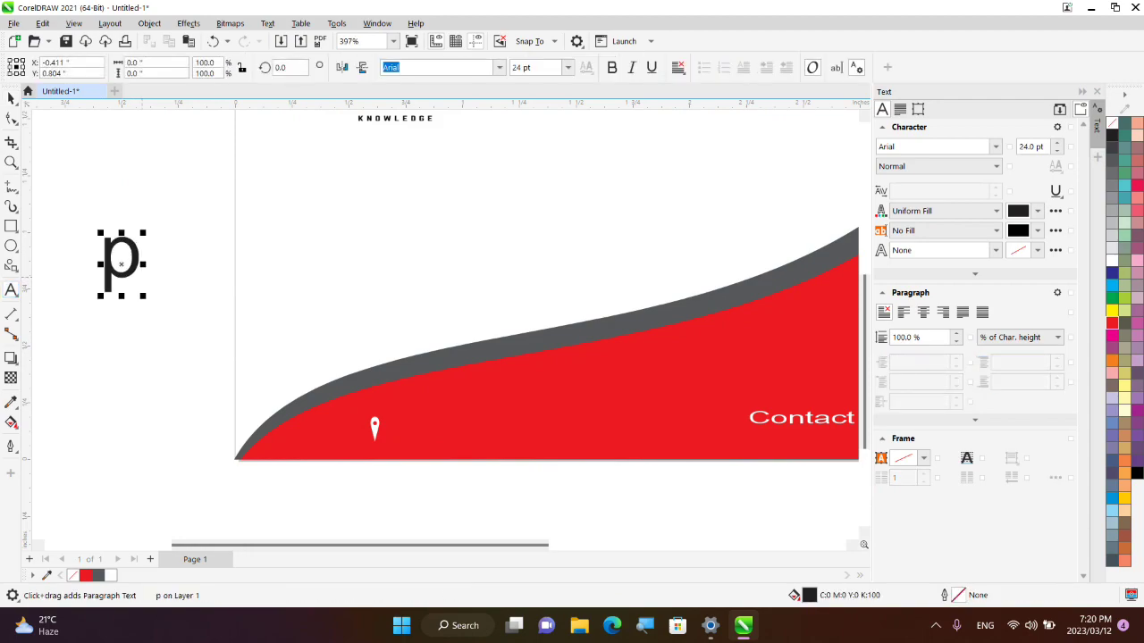
key(BackSpace)
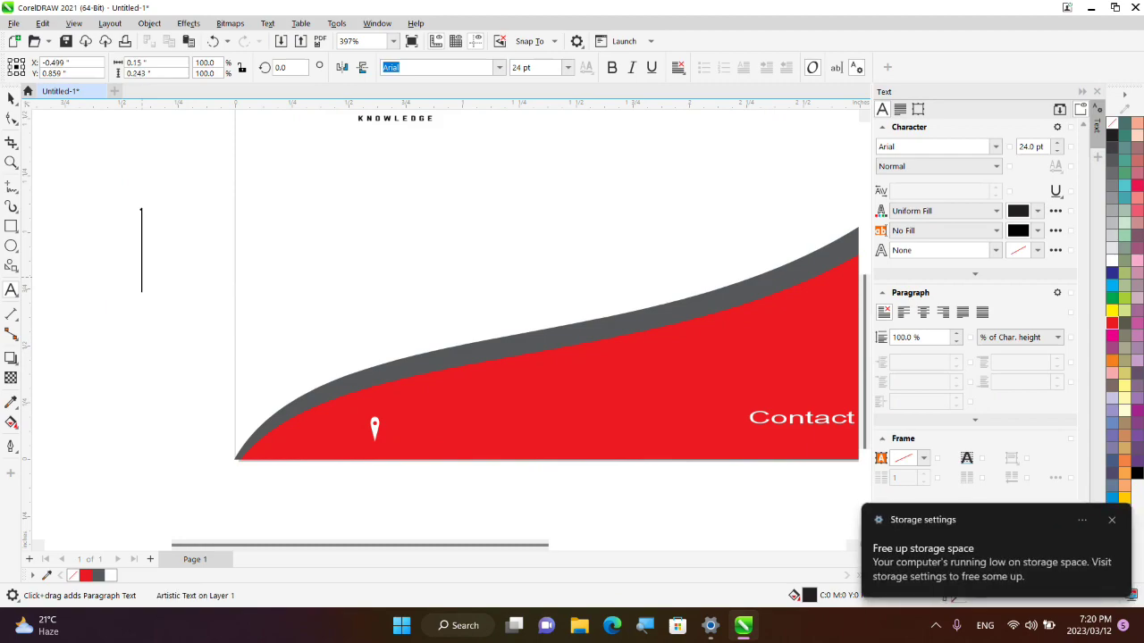
text(Pak)
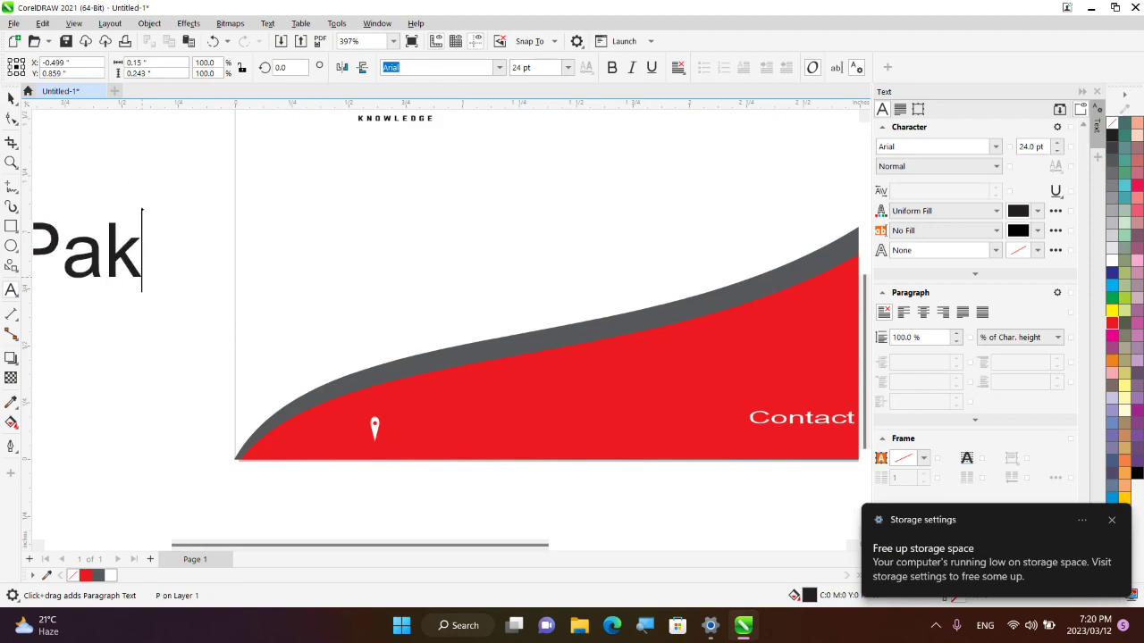
text(istan)
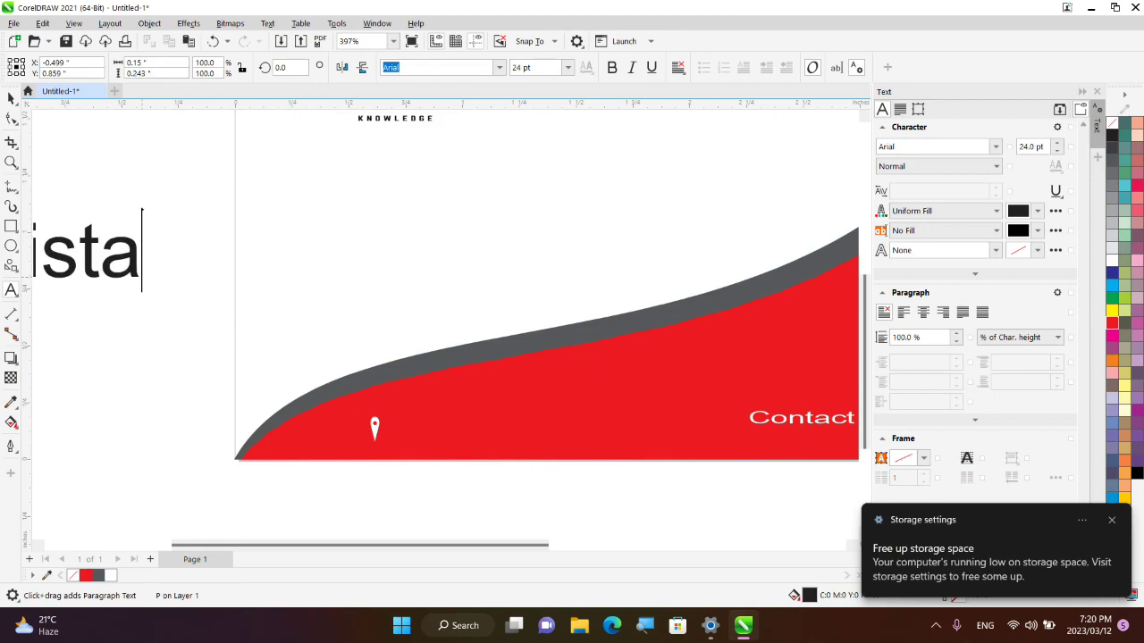
key(ctrl+space)
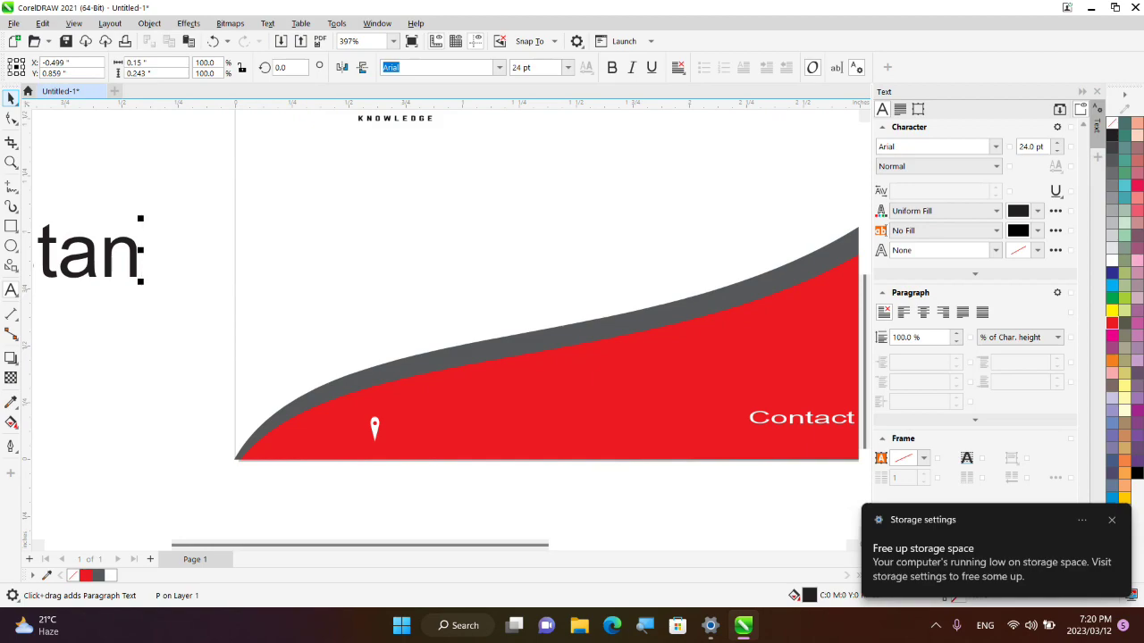
Place the "Pakistan" text just right of the location pin, scaled down to about 4.8 pt and filled with white.
drag(111, 248, 618, 423)
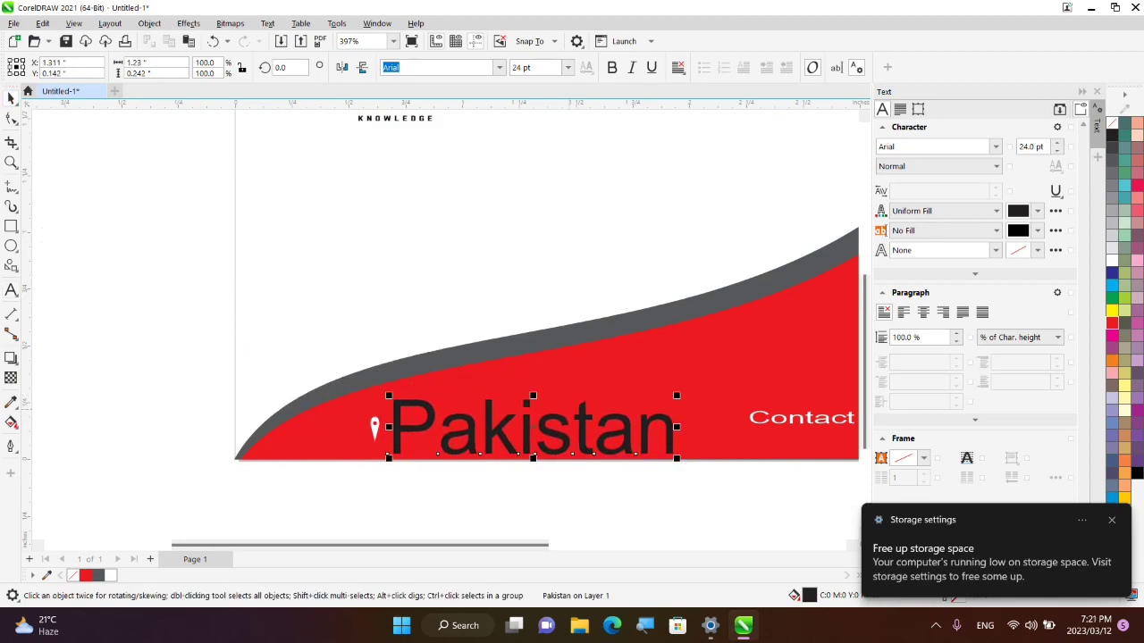
drag(388, 388, 613, 441)
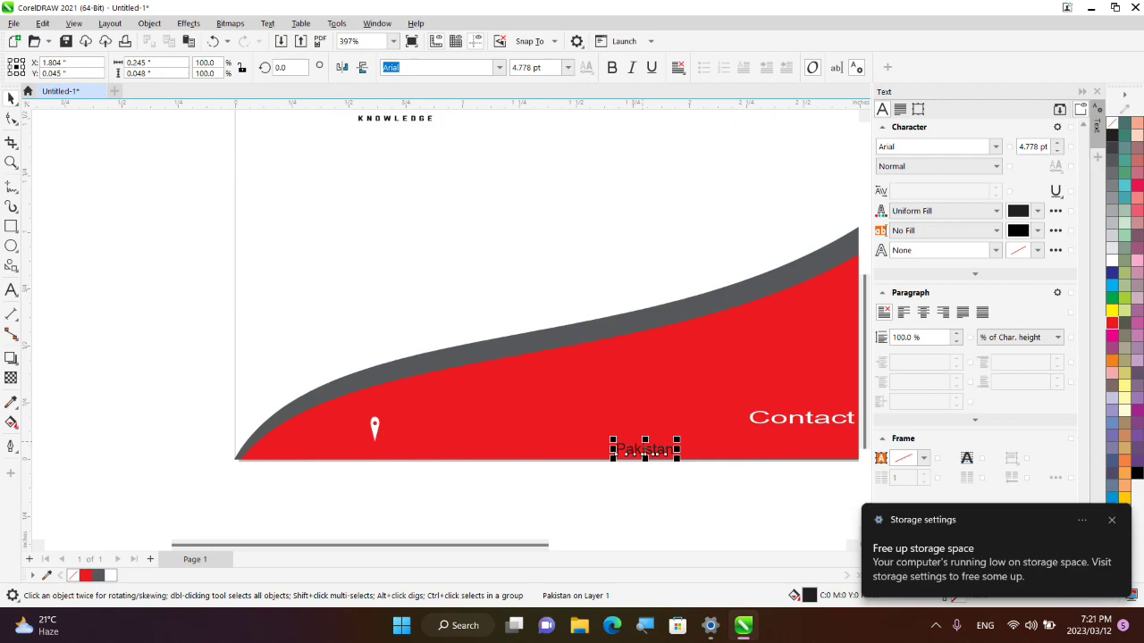
drag(661, 450, 443, 429)
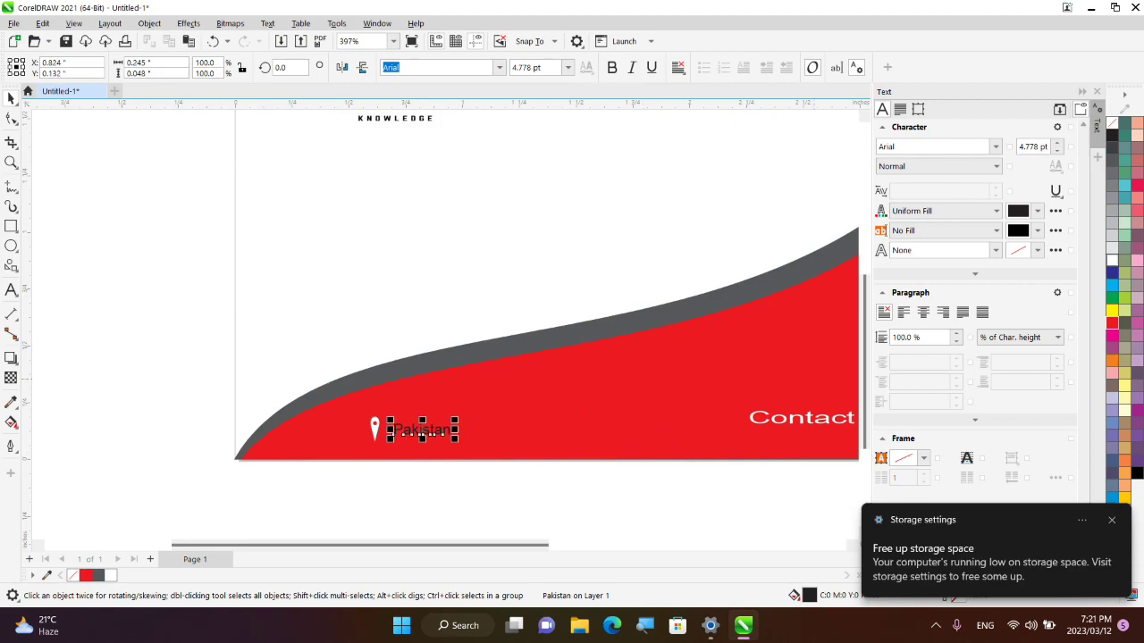
click(1112, 260)
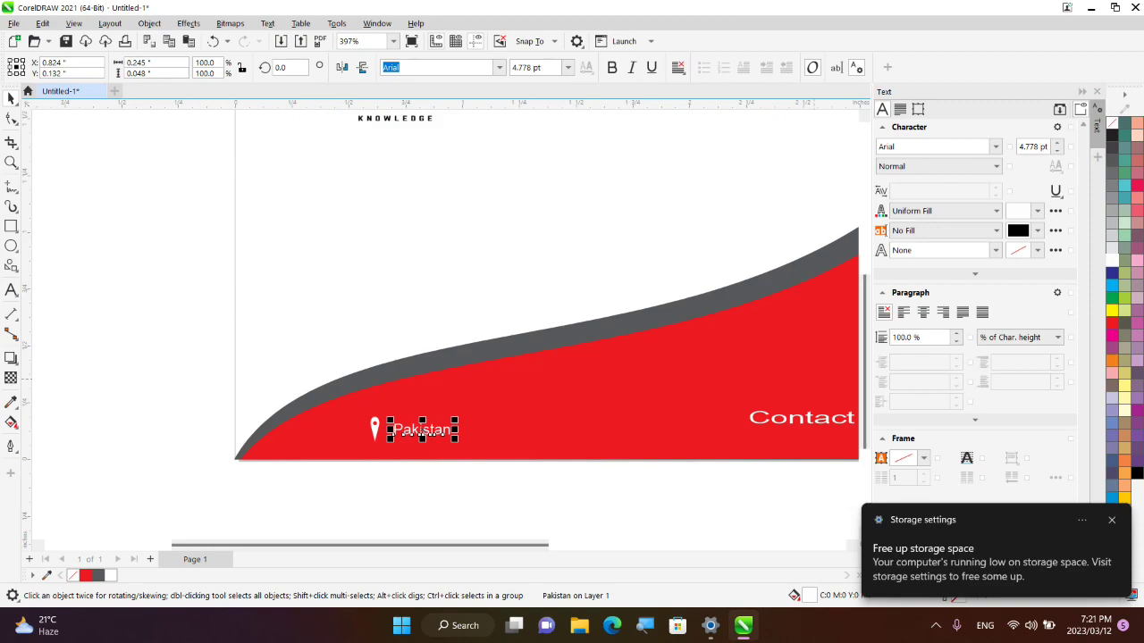
key(Escape)
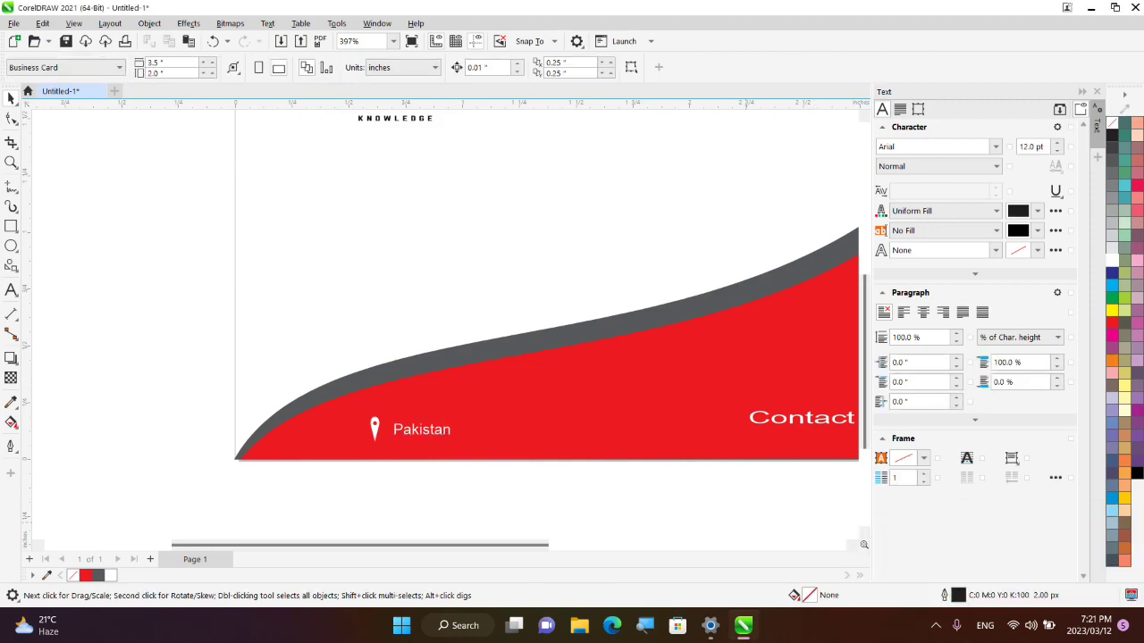
Select the red curved shape on the card.
scroll(712, 519, down, 2)
scroll(712, 519, right, 3)
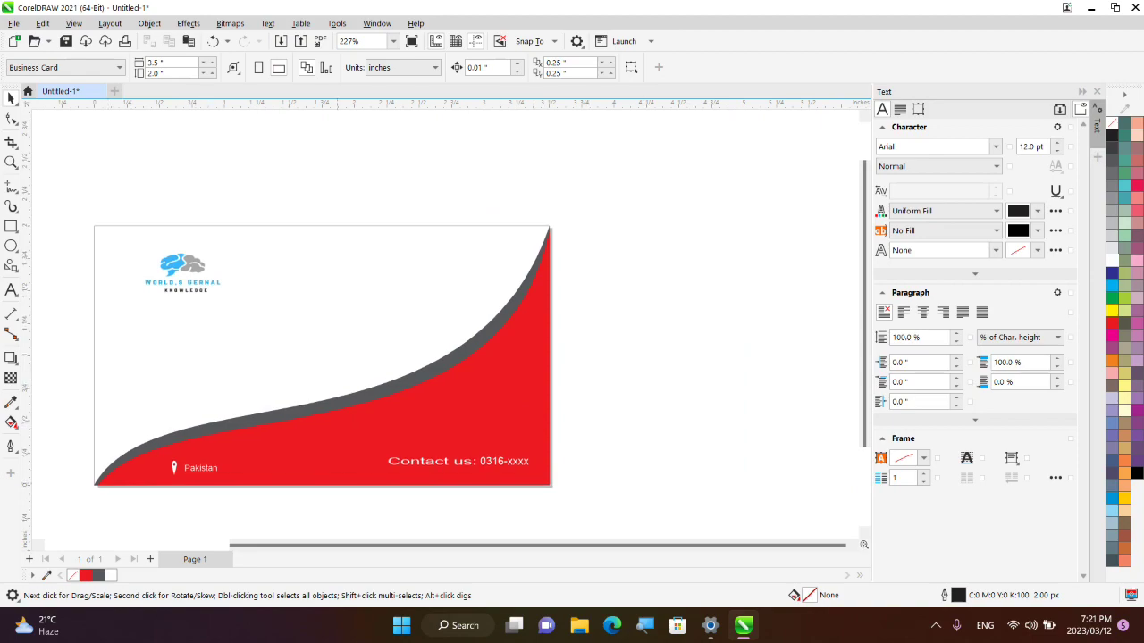
click(429, 426)
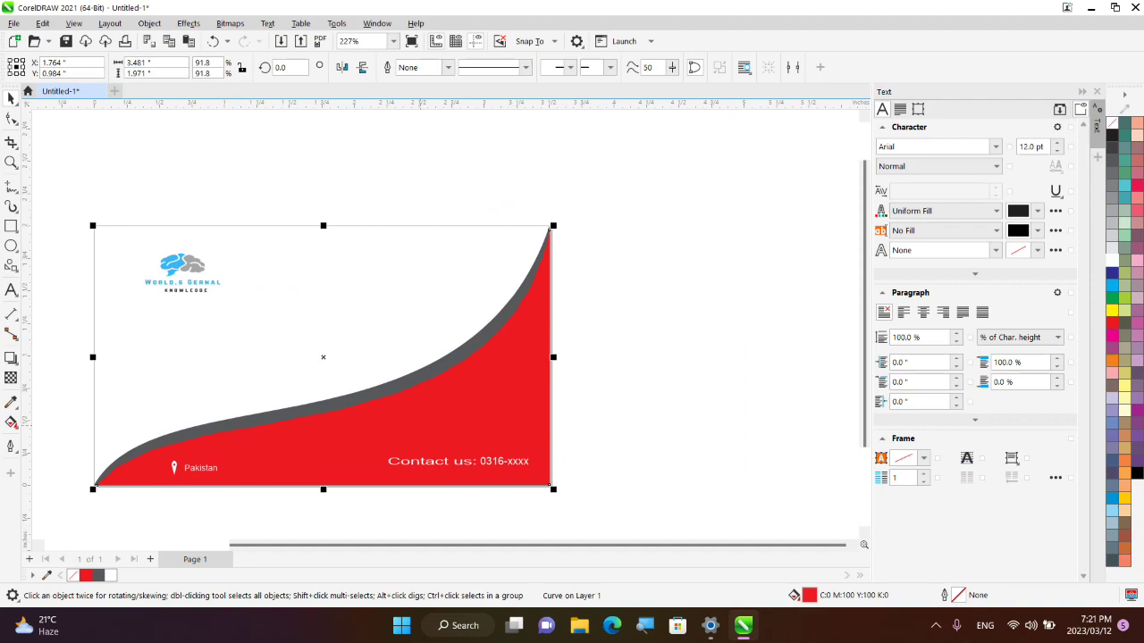